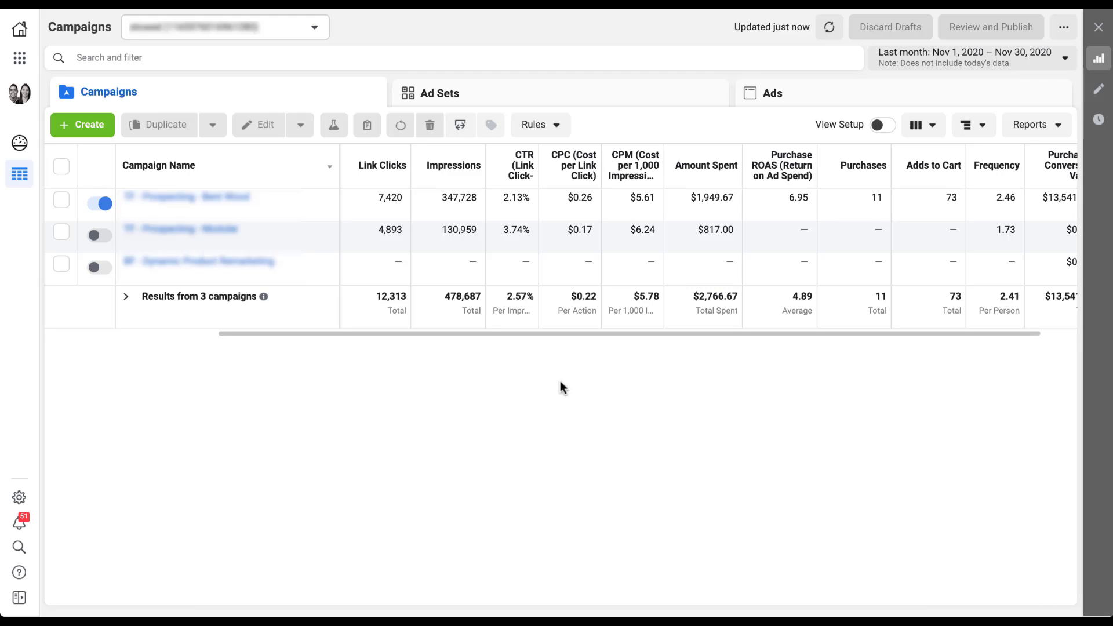
left_click(567, 130)
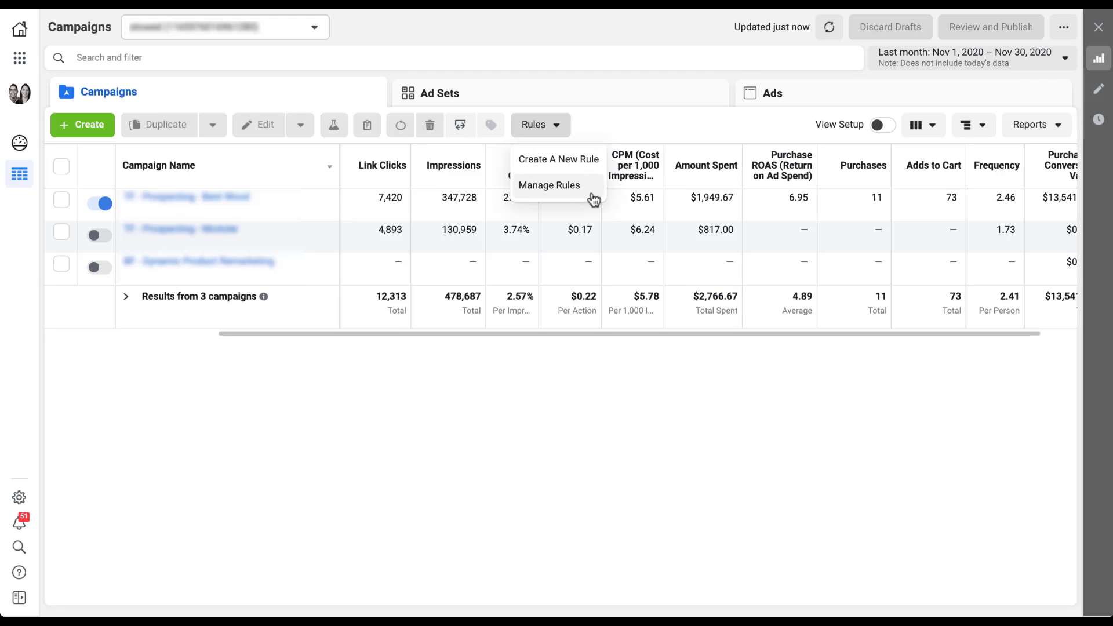
left_click(469, 415)
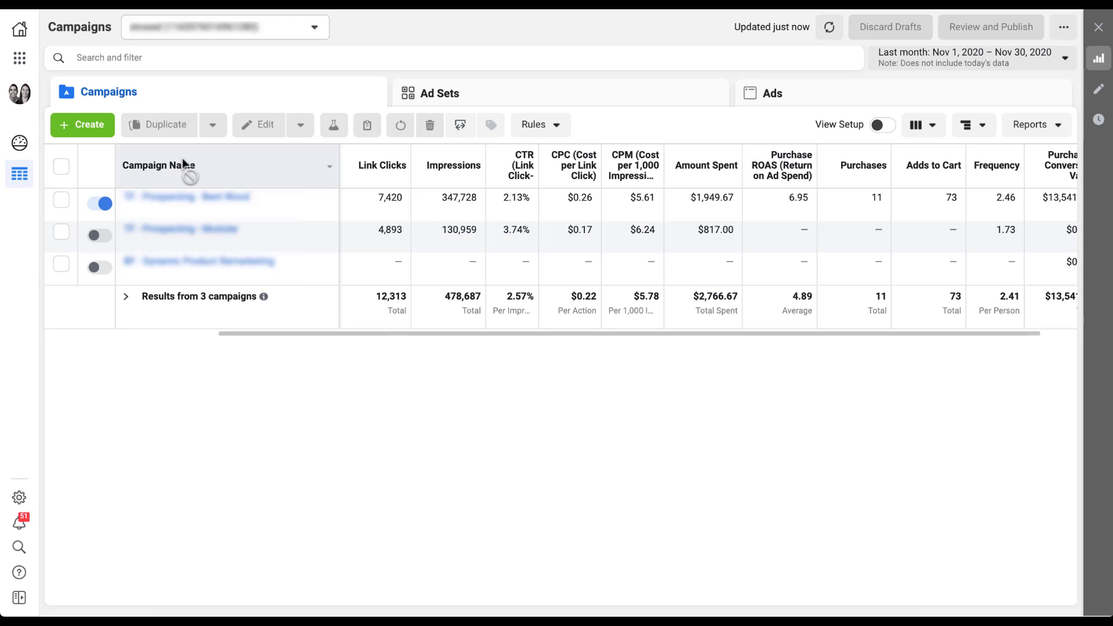
Step: Open the Automated Rules page from the list of all business tools
left_click(26, 70)
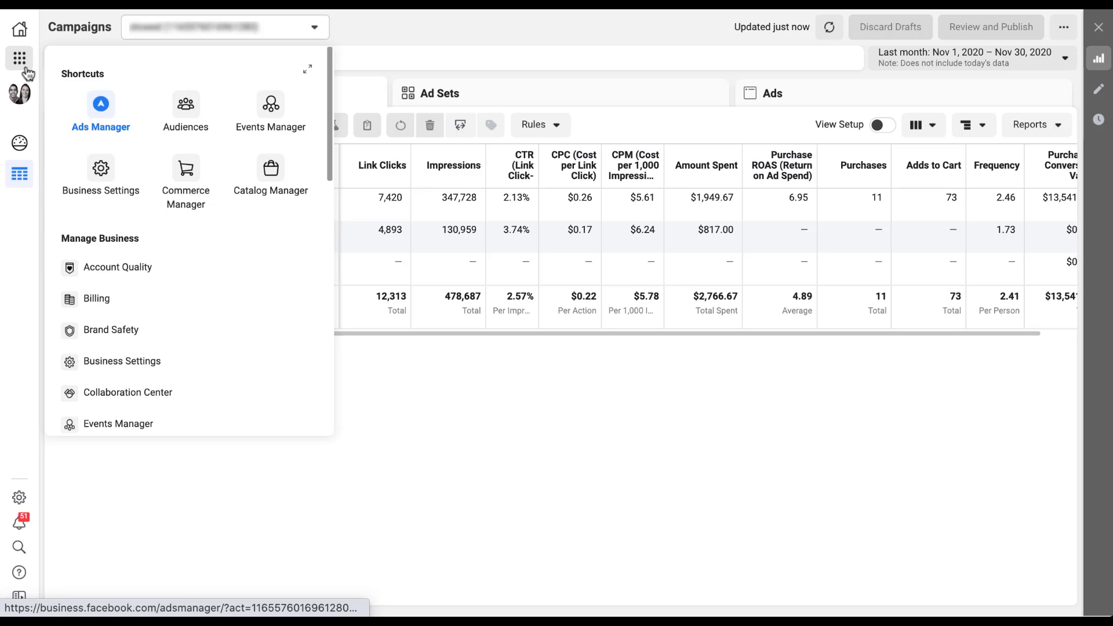
scroll(241, 311, "down", 4)
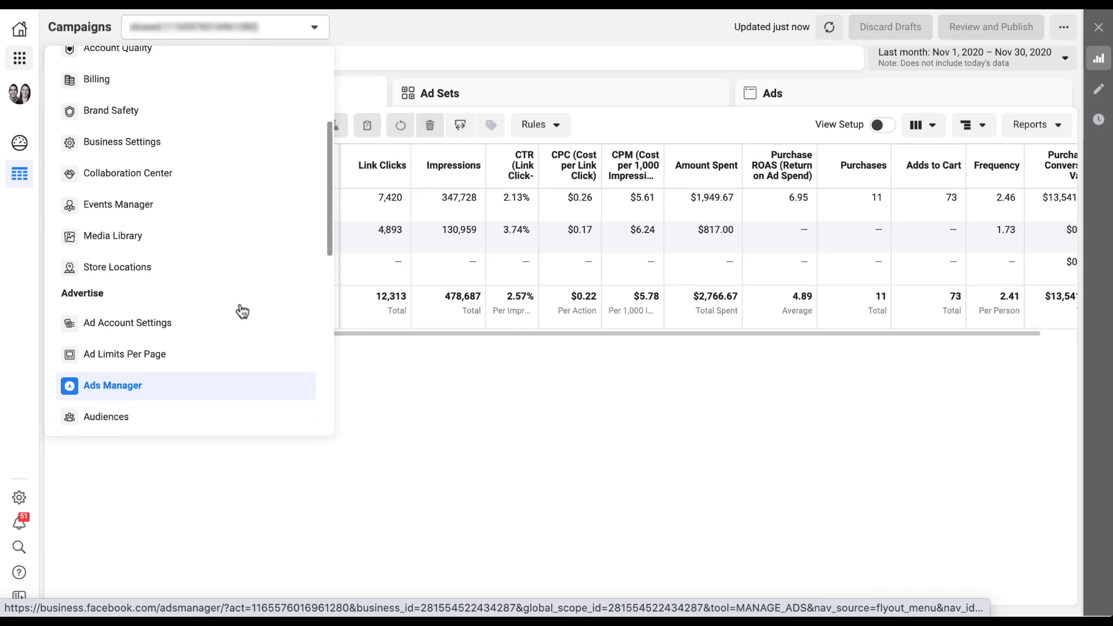
scroll(242, 311, "down", 3)
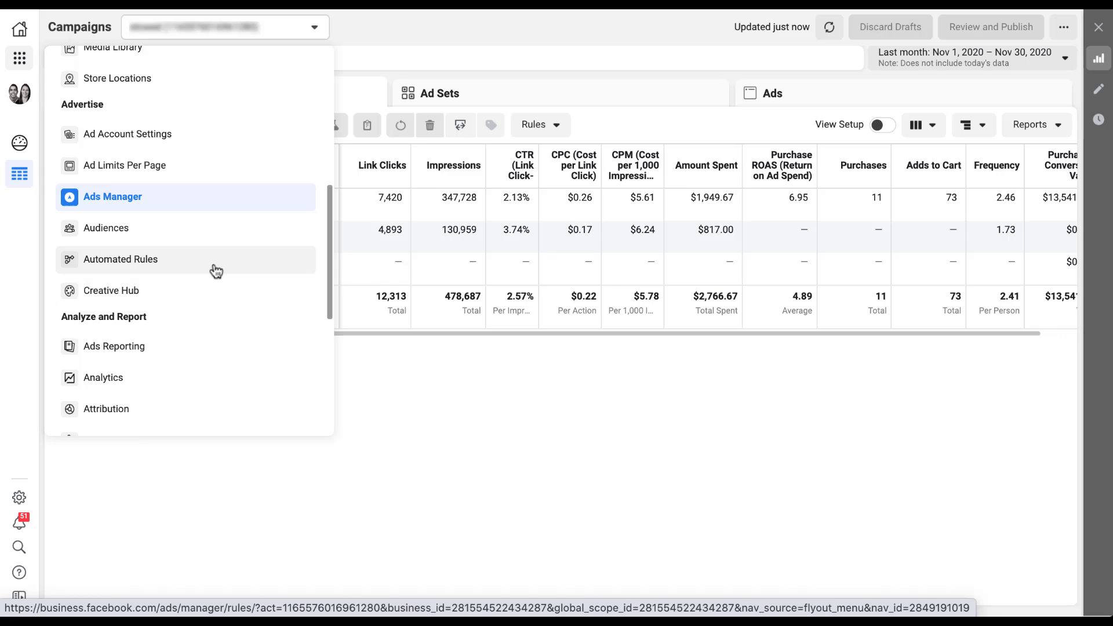
left_click(216, 270)
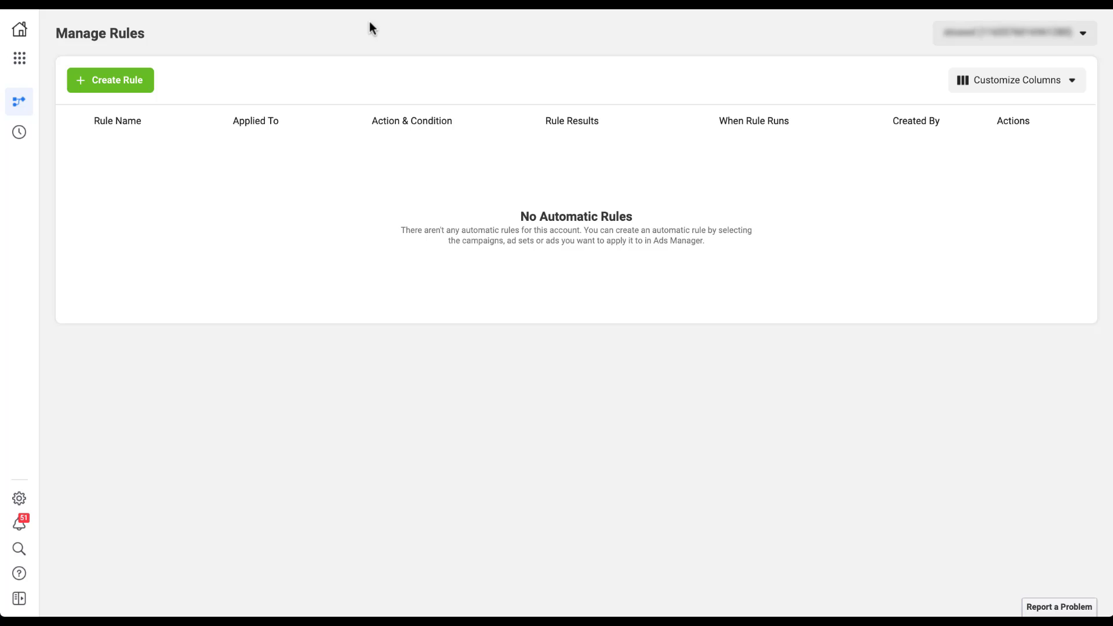
Step: Start a new automated rule named "Rule 1" and view which object levels it can apply to
left_click(142, 87)
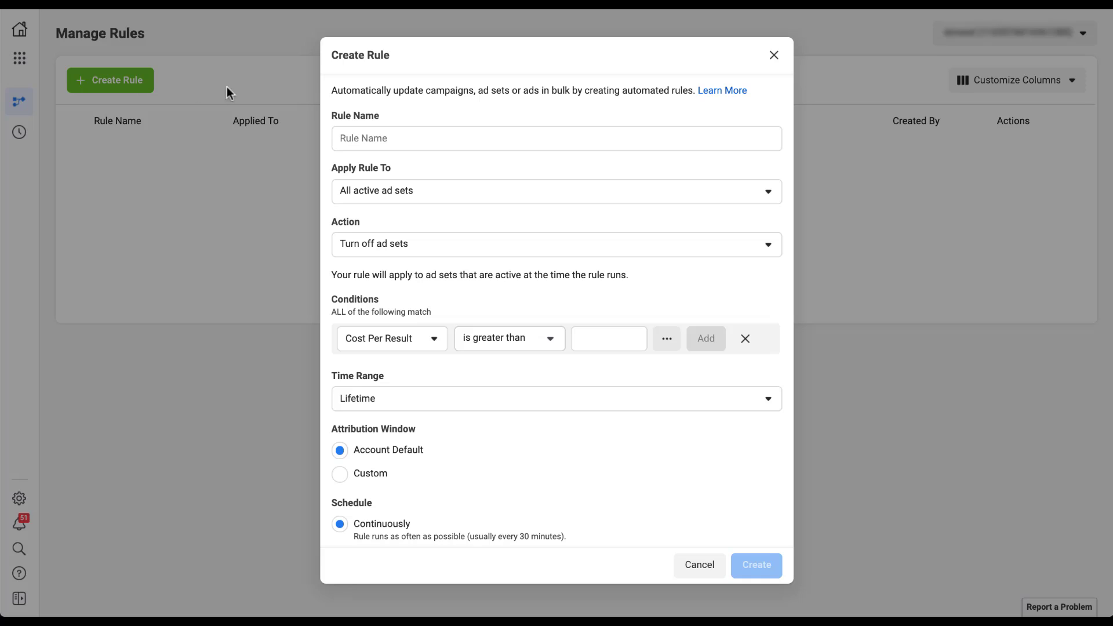
left_click(443, 140)
type("Rule 1")
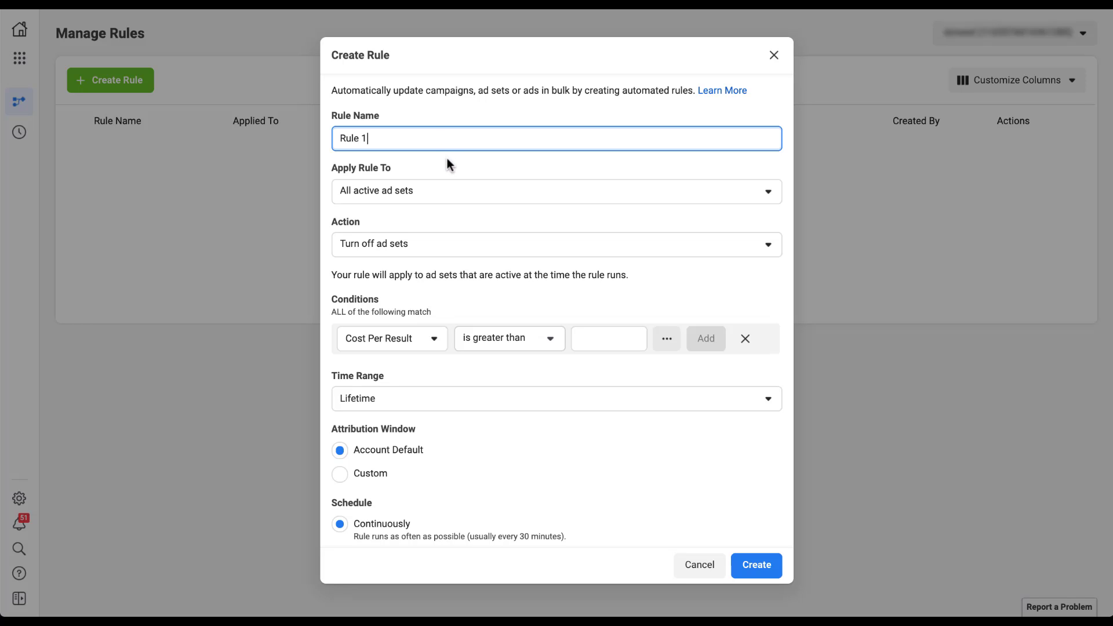
left_click(485, 194)
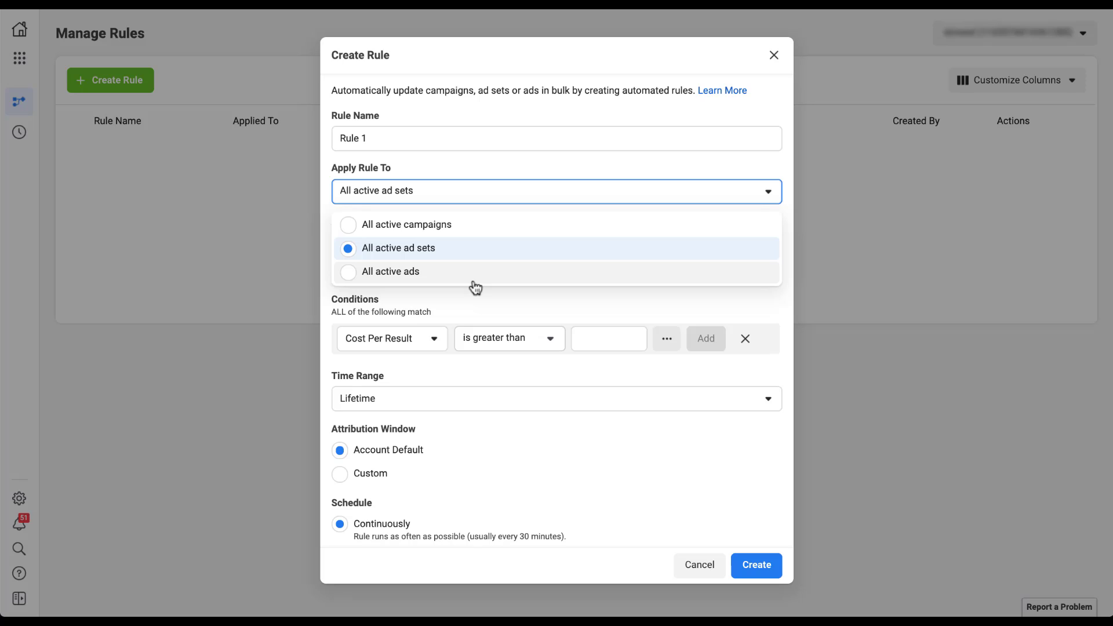
left_click(482, 168)
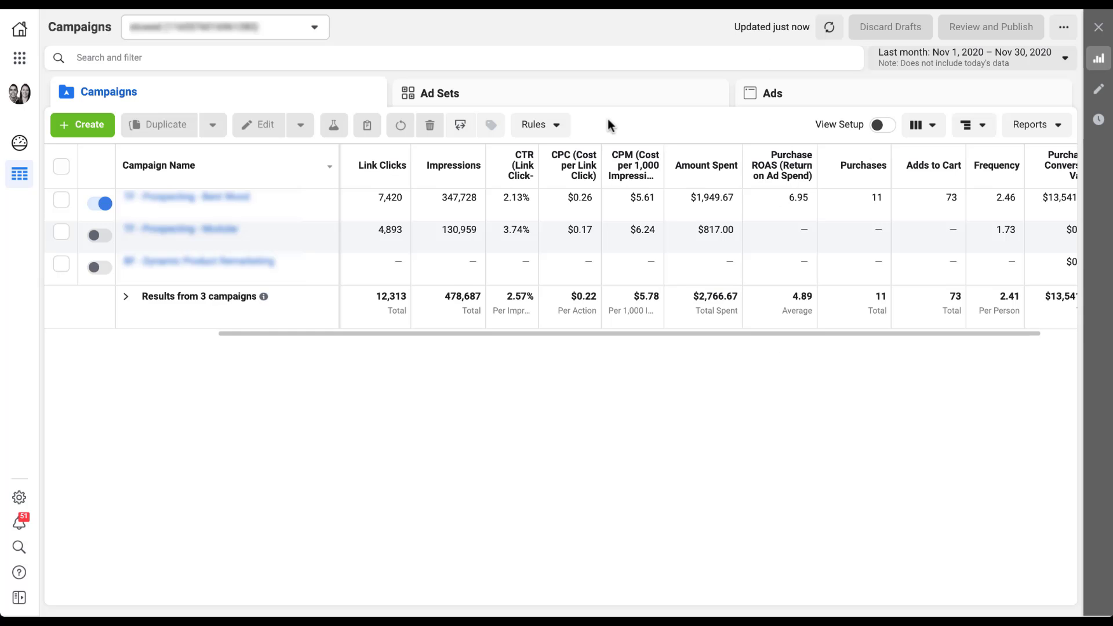
Step: In the campaigns table, select the first campaign, start a new rule for it and inspect what the rule applies to
left_click(559, 126)
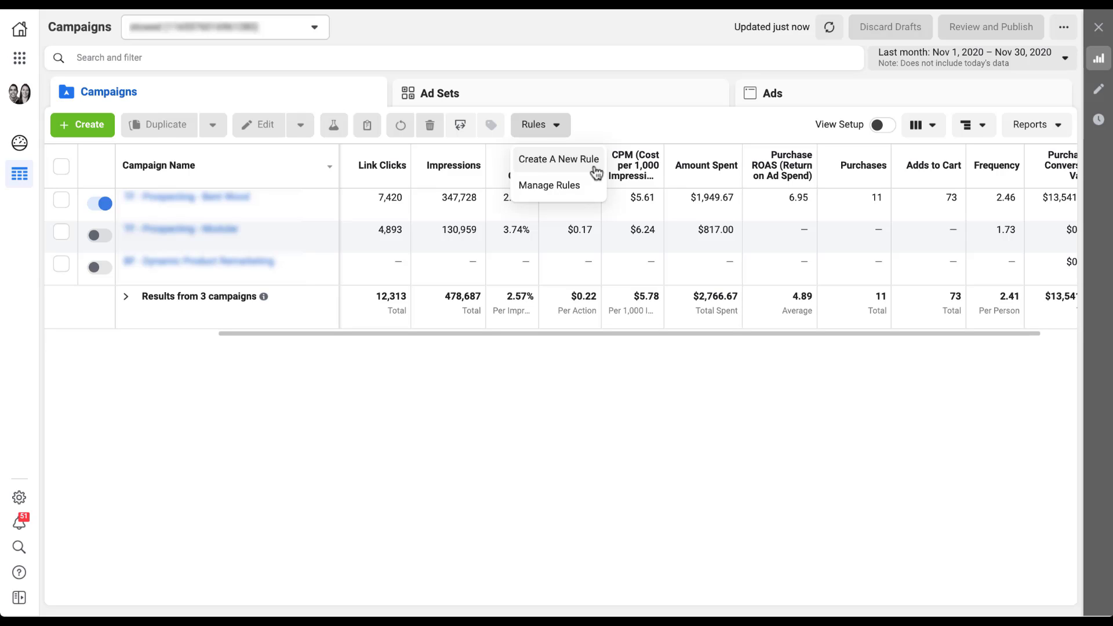
left_click(611, 117)
left_click(61, 202)
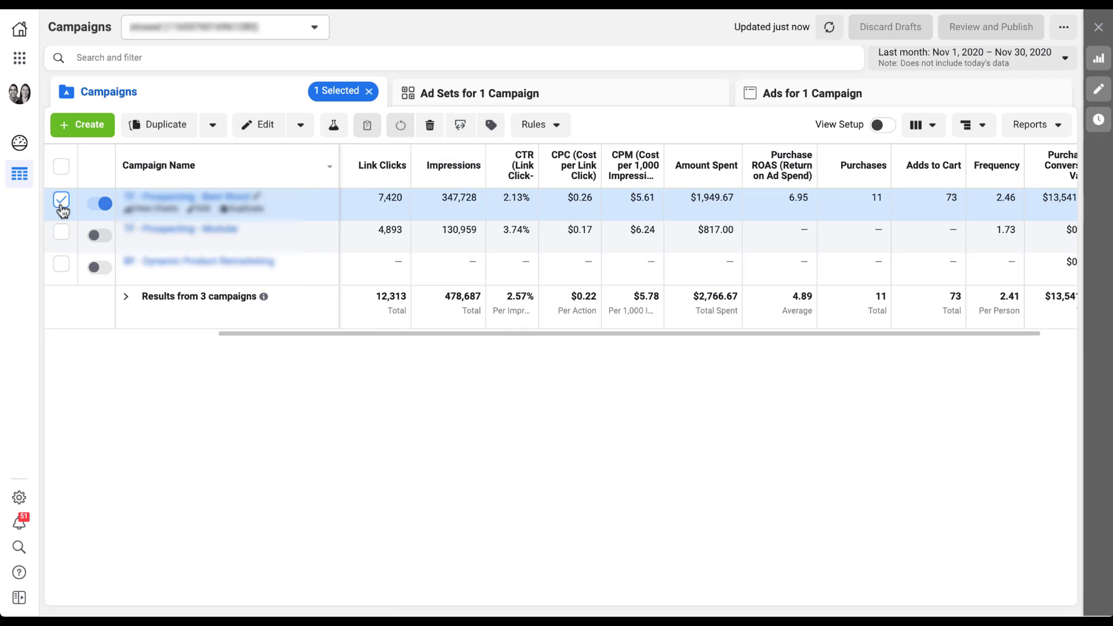
left_click(557, 131)
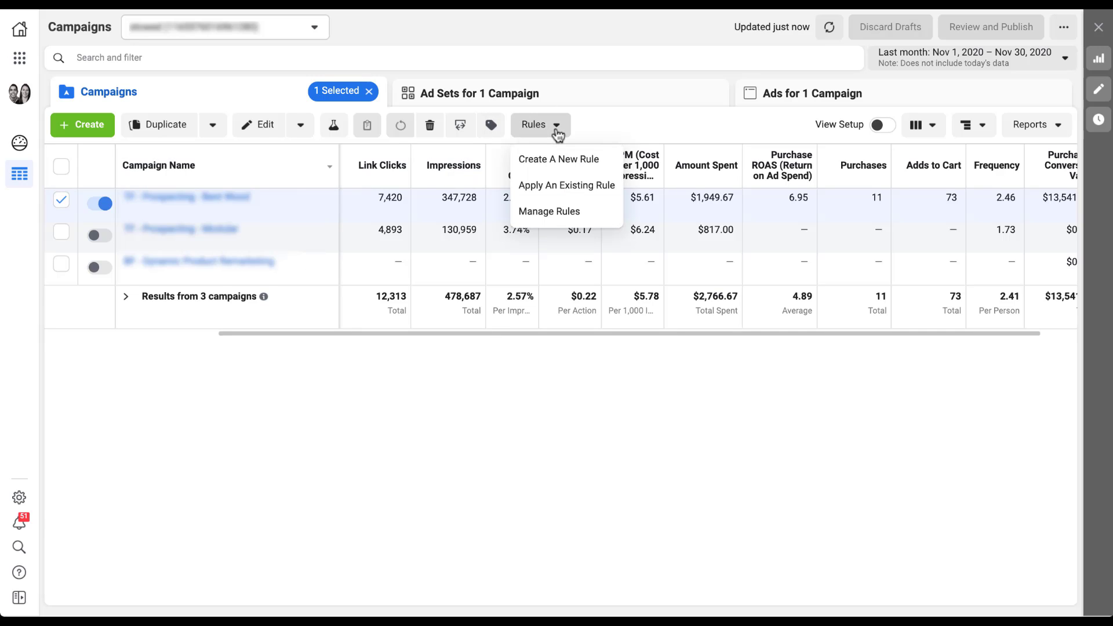
left_click(568, 162)
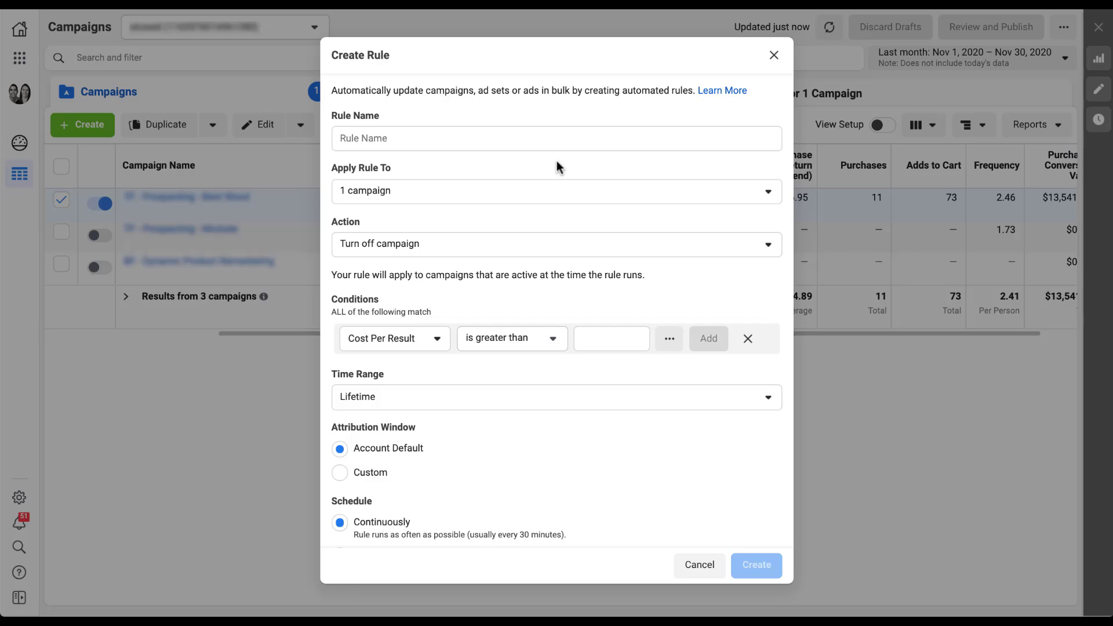
left_click(524, 203)
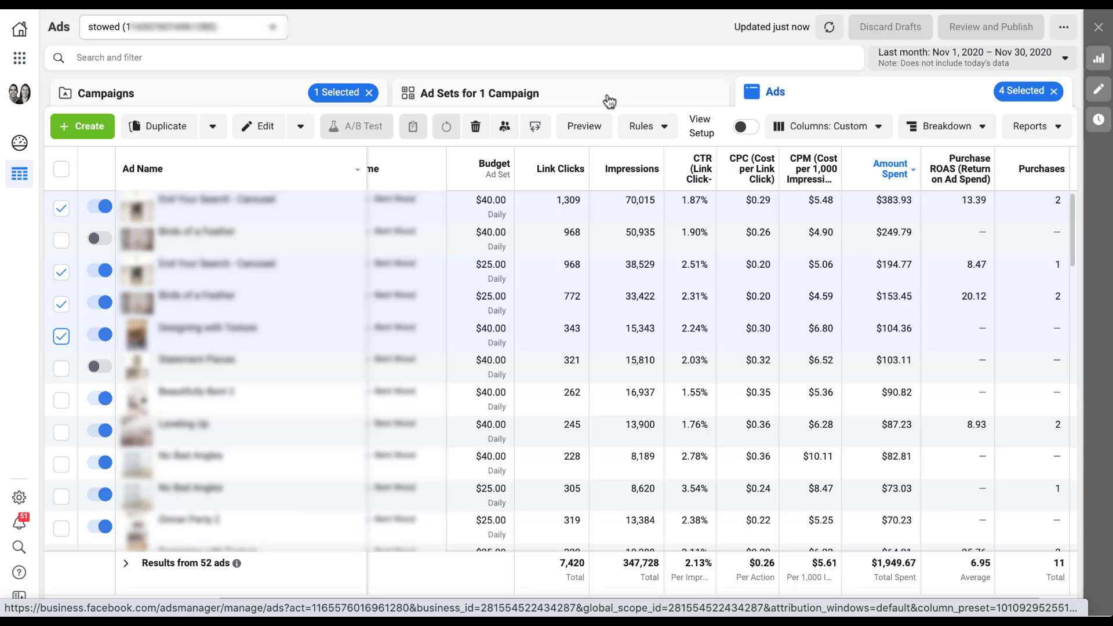
Step: Start a new rule for the four selected ads and inspect what the rule applies to
left_click(665, 131)
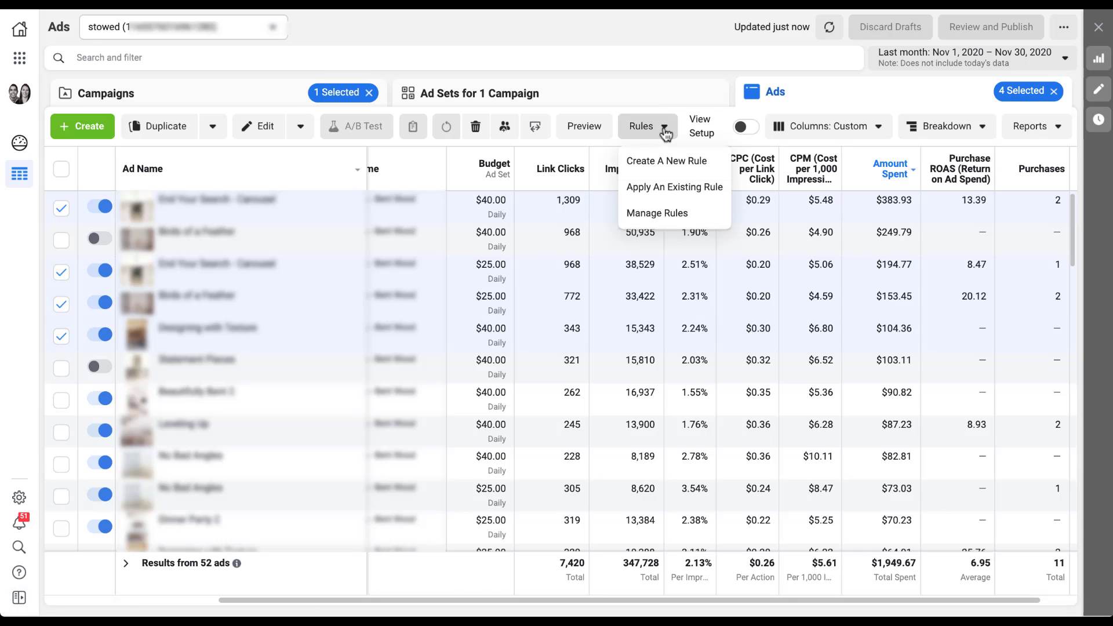
left_click(681, 165)
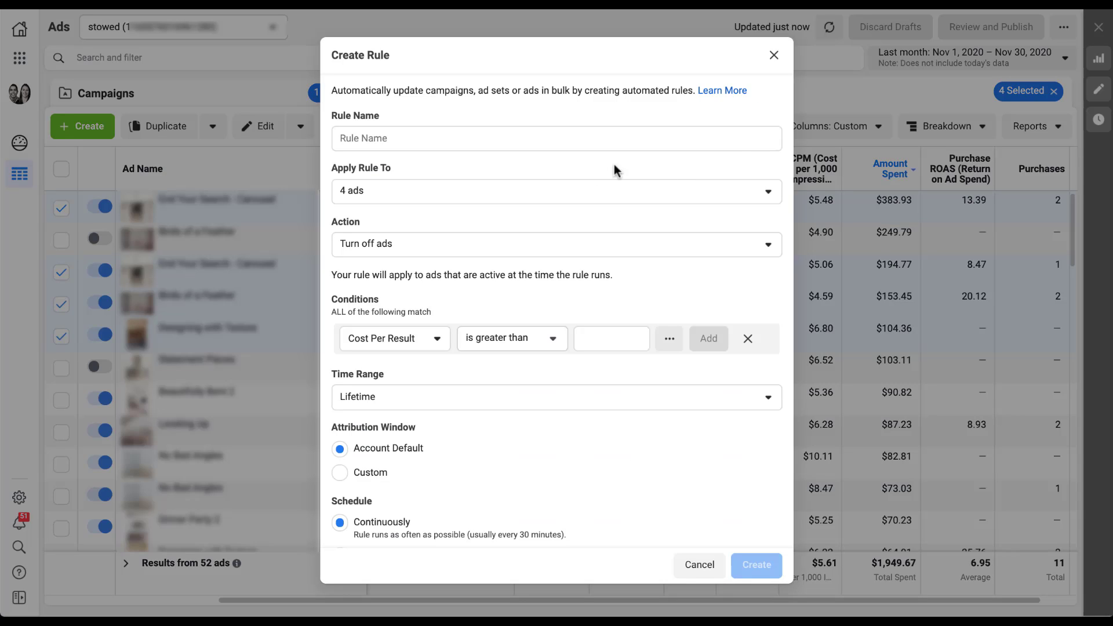
left_click(489, 200)
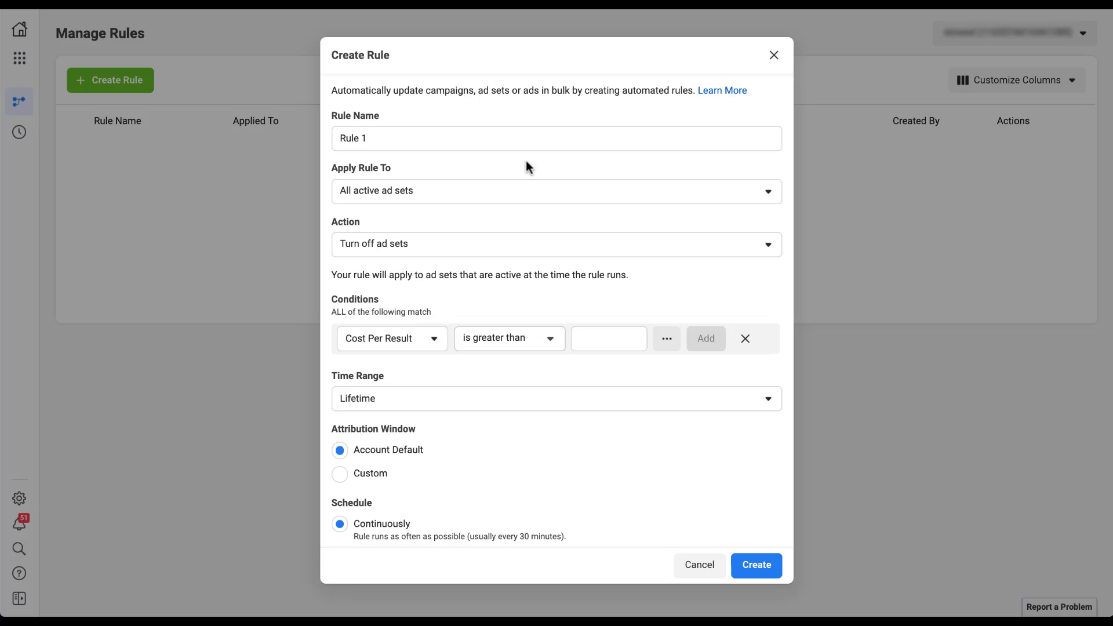
Step: Review the actions available for a rule on all active ad sets, including the budget and manual bid adjustments
left_click(573, 250)
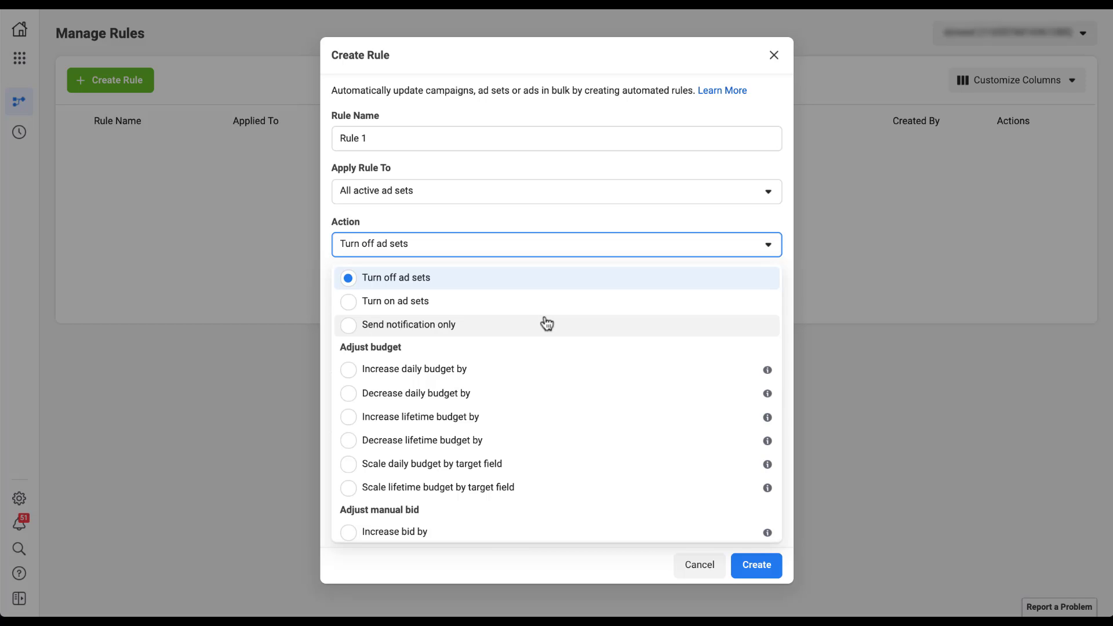
scroll(547, 323, "down", 2)
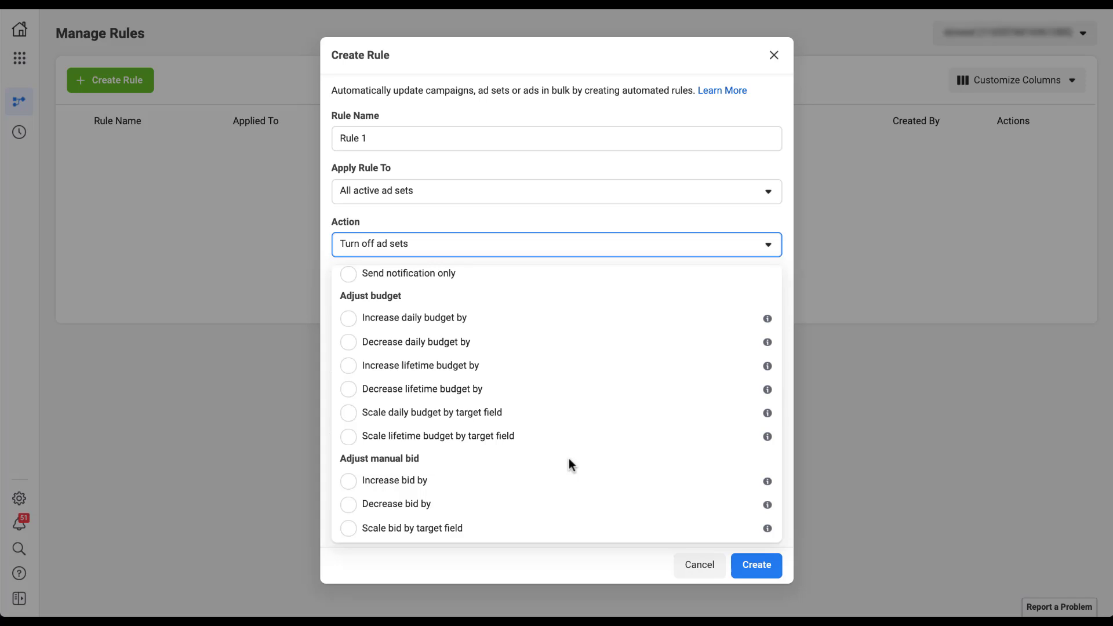
scroll(569, 465, "up", 2)
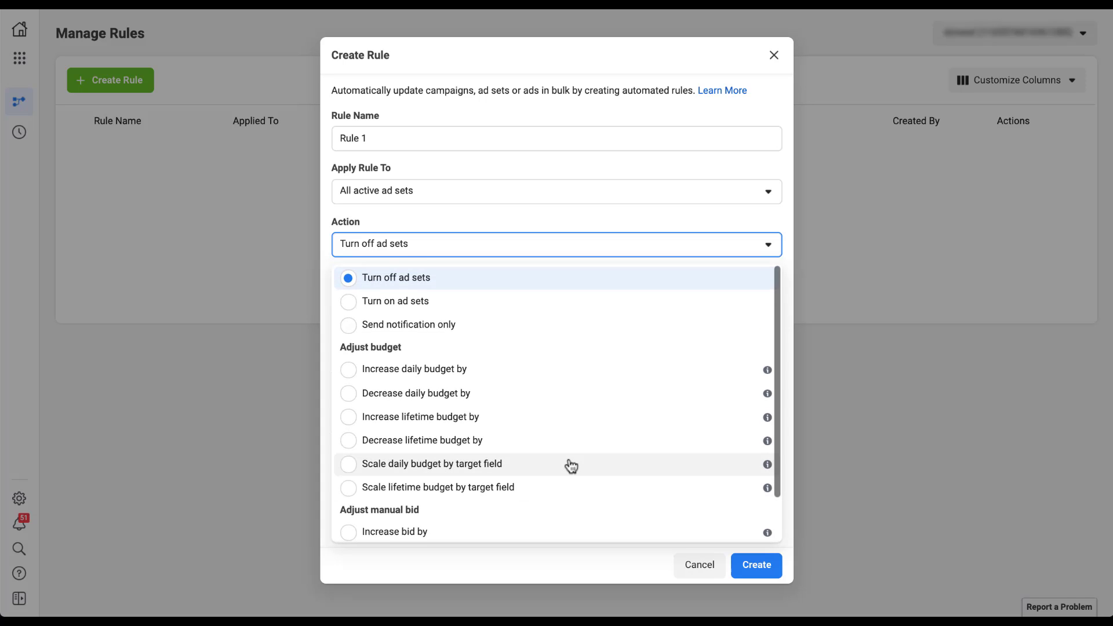
left_click(536, 223)
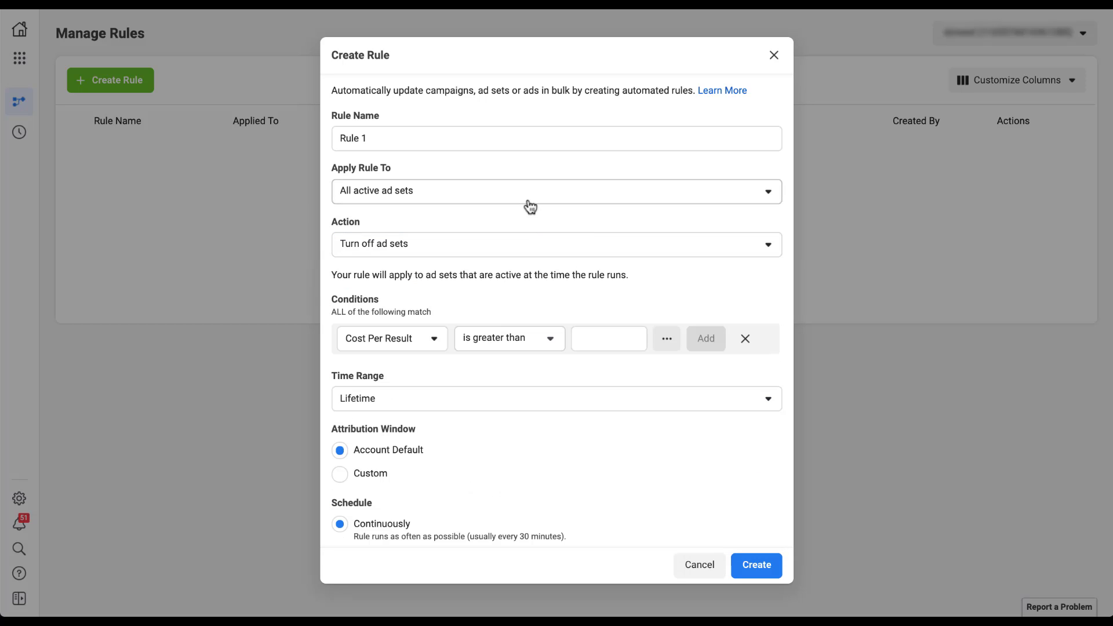
Step: Apply Rule 1 to all active campaigns and review the actions available at that level
left_click(529, 206)
left_click(509, 224)
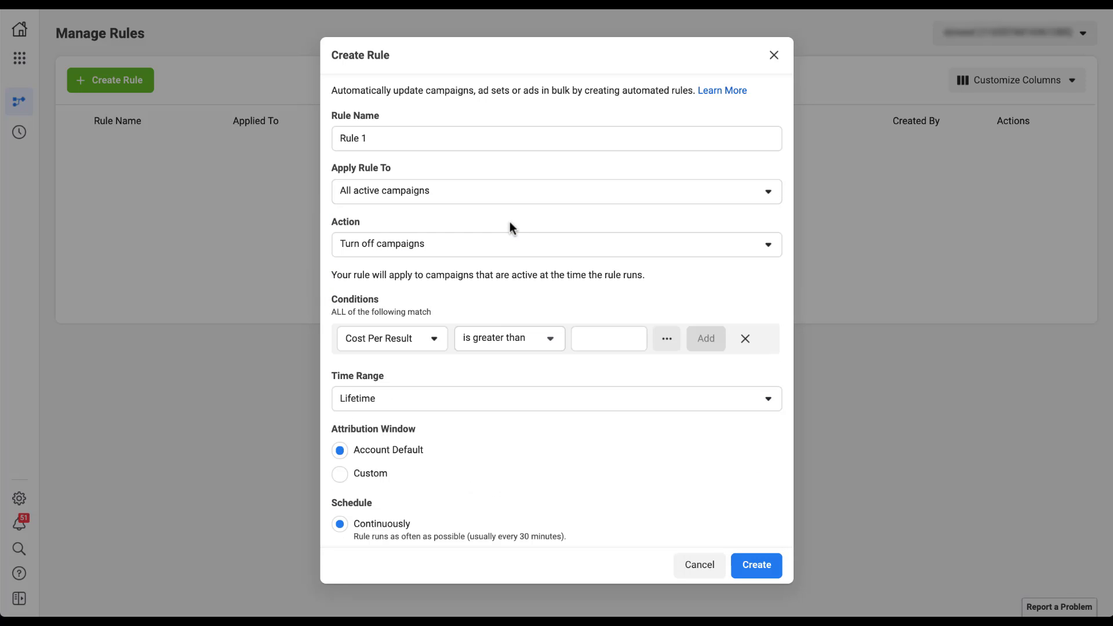
left_click(511, 243)
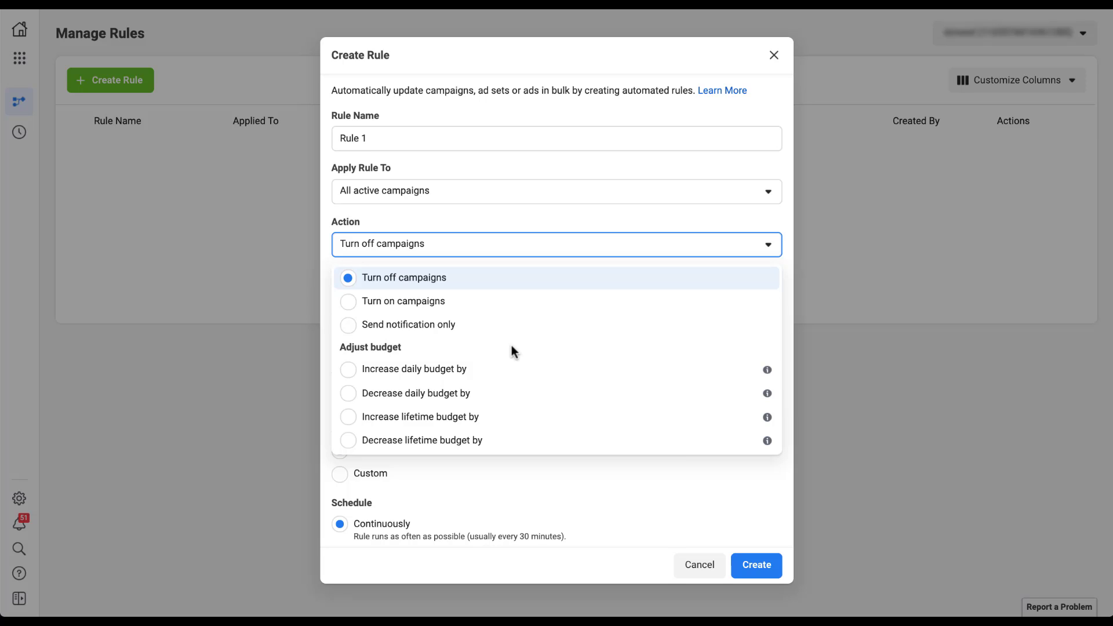
left_click(502, 244)
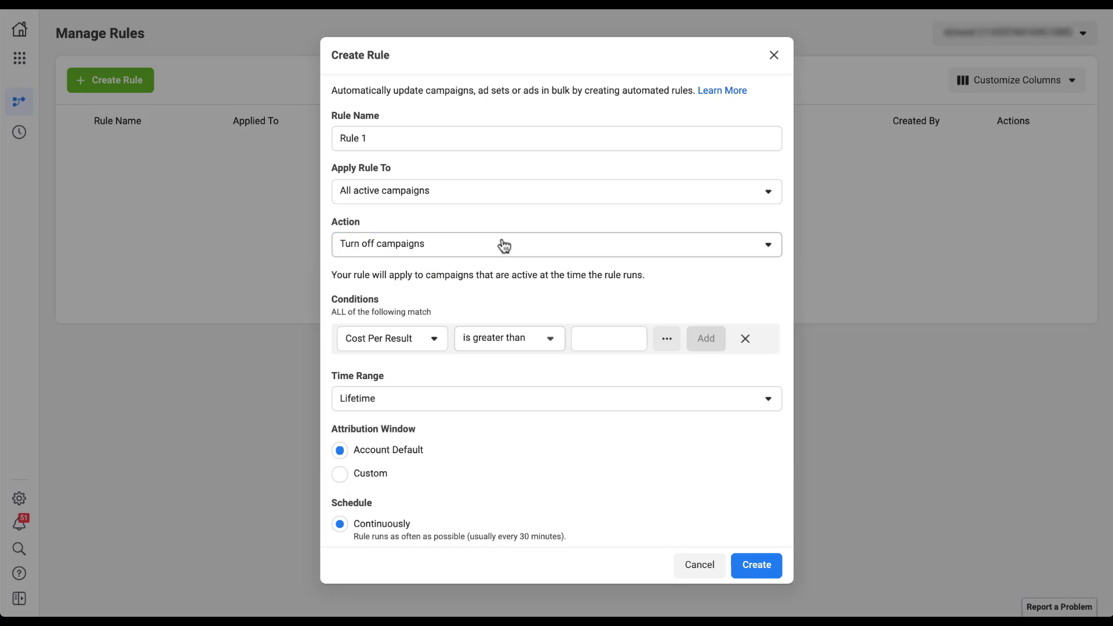
Step: Apply Rule 1 to all active ads to review the available actions, and return it to all active ad sets
left_click(496, 192)
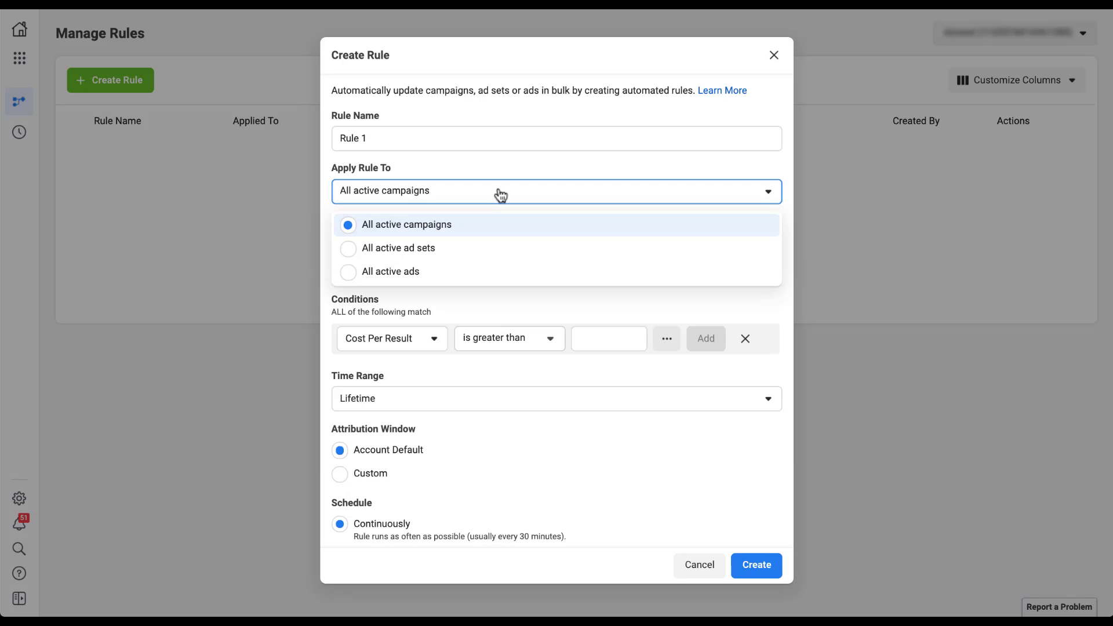
left_click(496, 273)
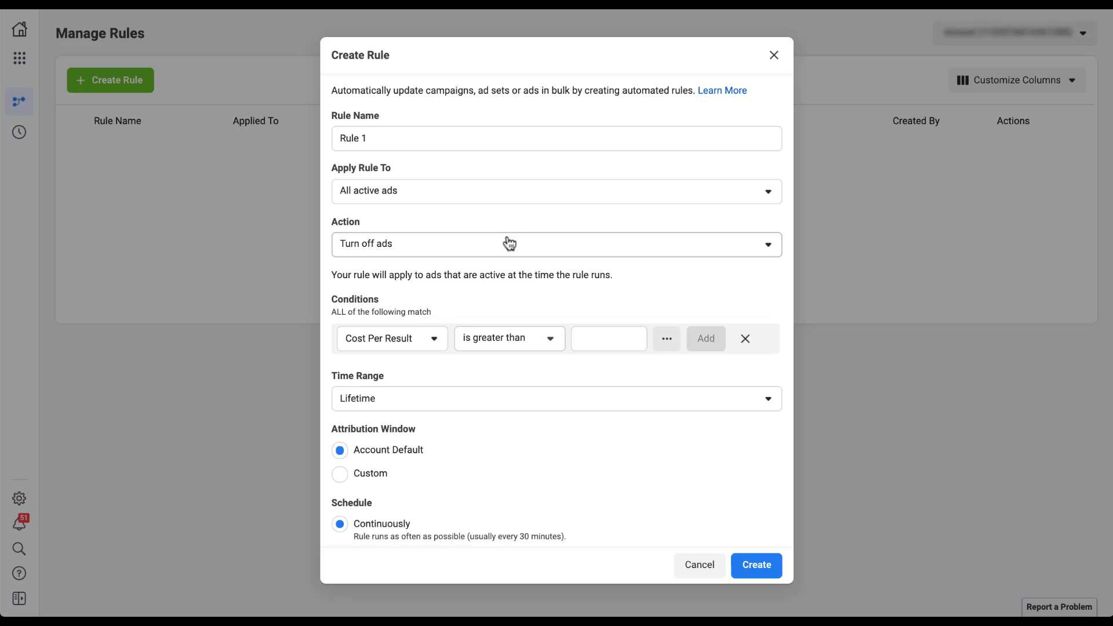
left_click(509, 243)
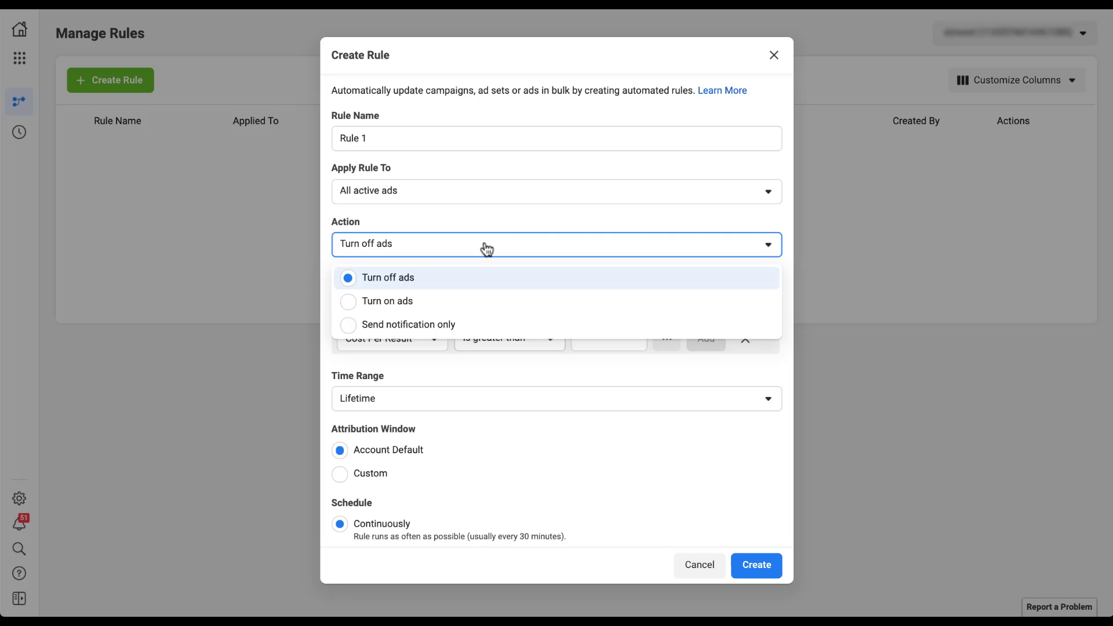
left_click(478, 203)
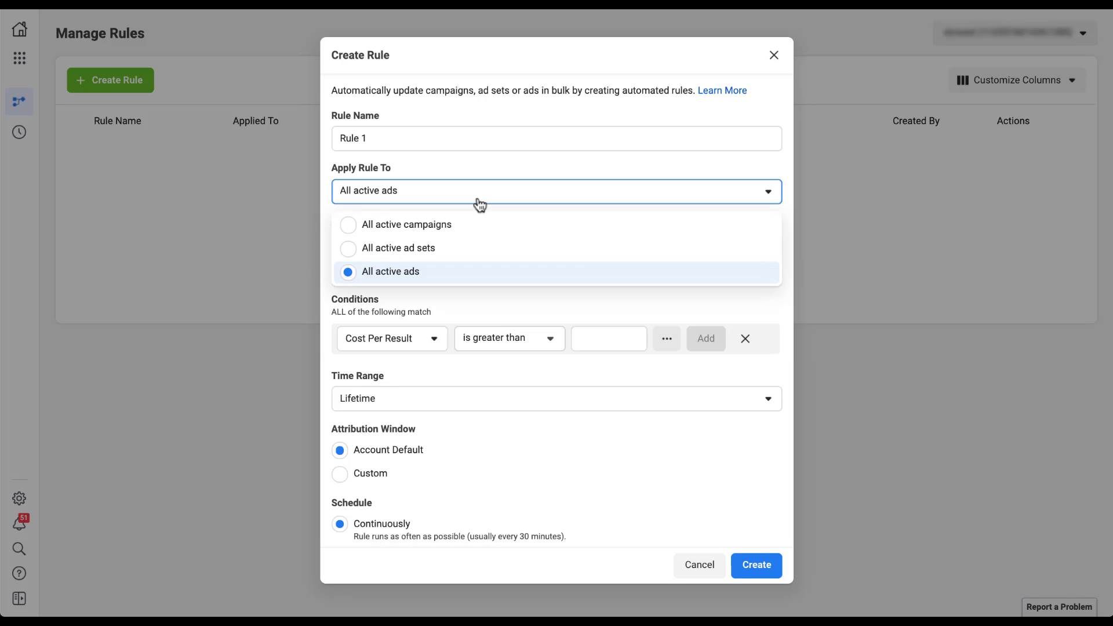
left_click(470, 248)
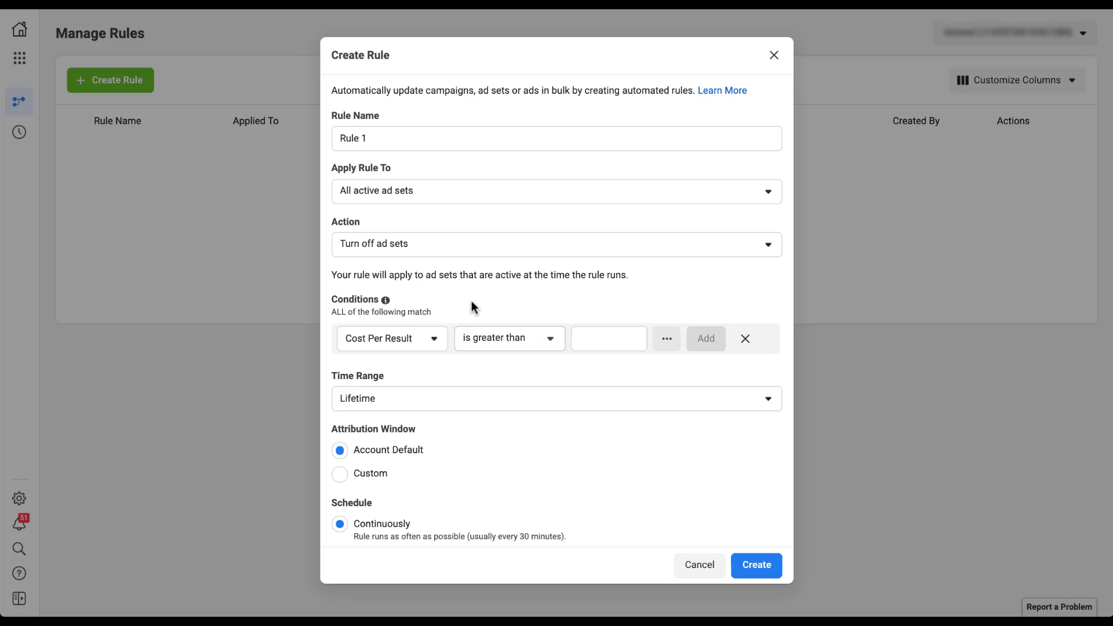
Step: Browse the condition metrics of Rule 1 and set the condition's metric to Website Purchase ROAS
left_click(435, 342)
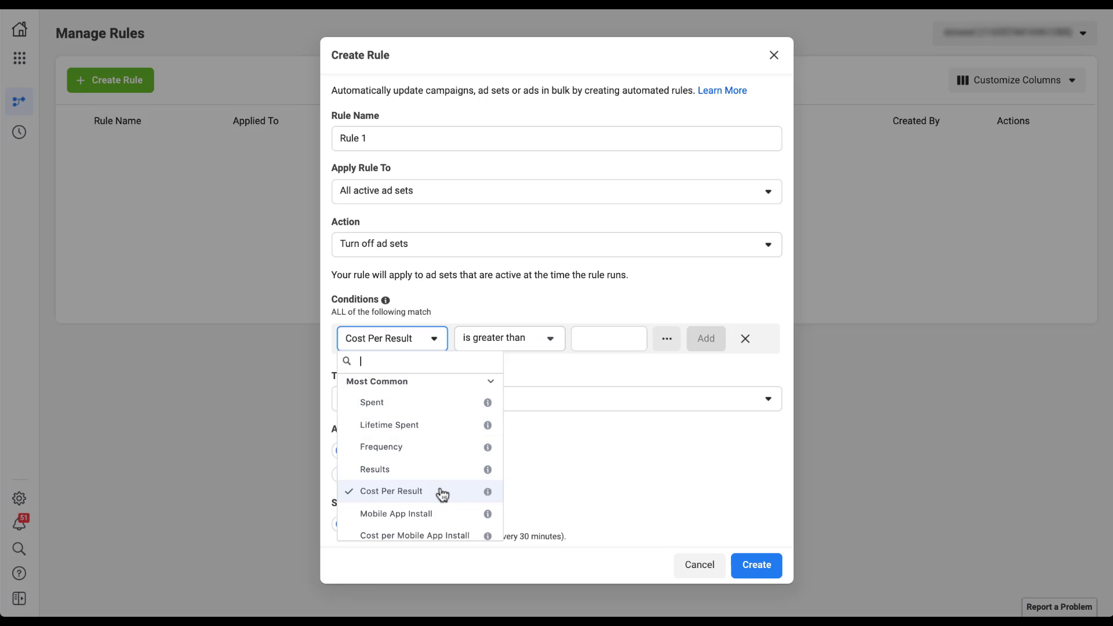
scroll(442, 494, "down", 3)
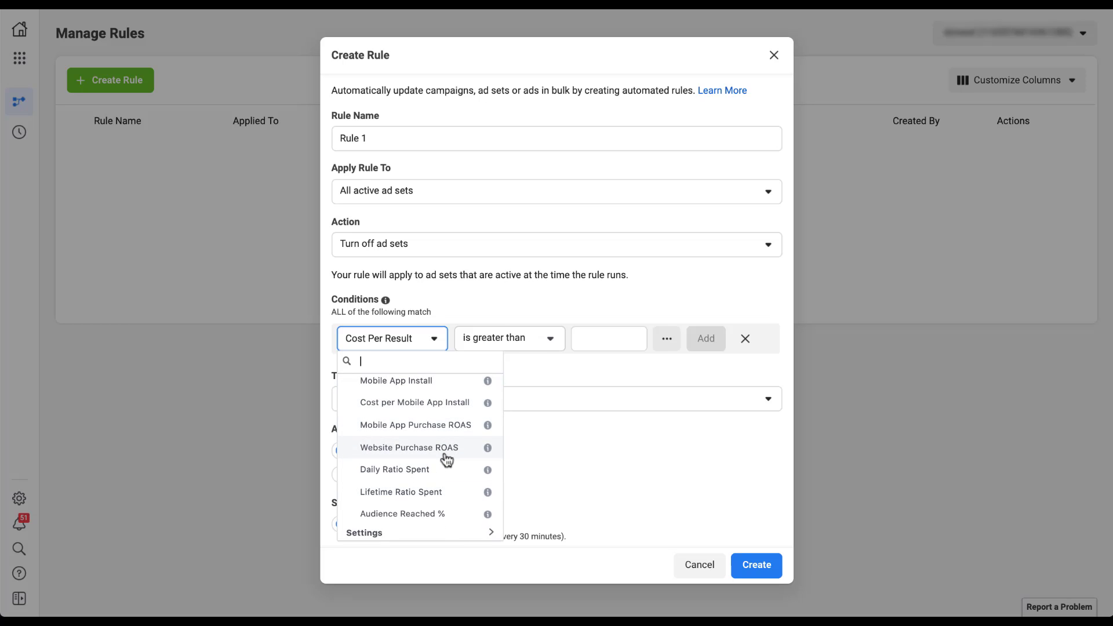
scroll(452, 502, "down", 5)
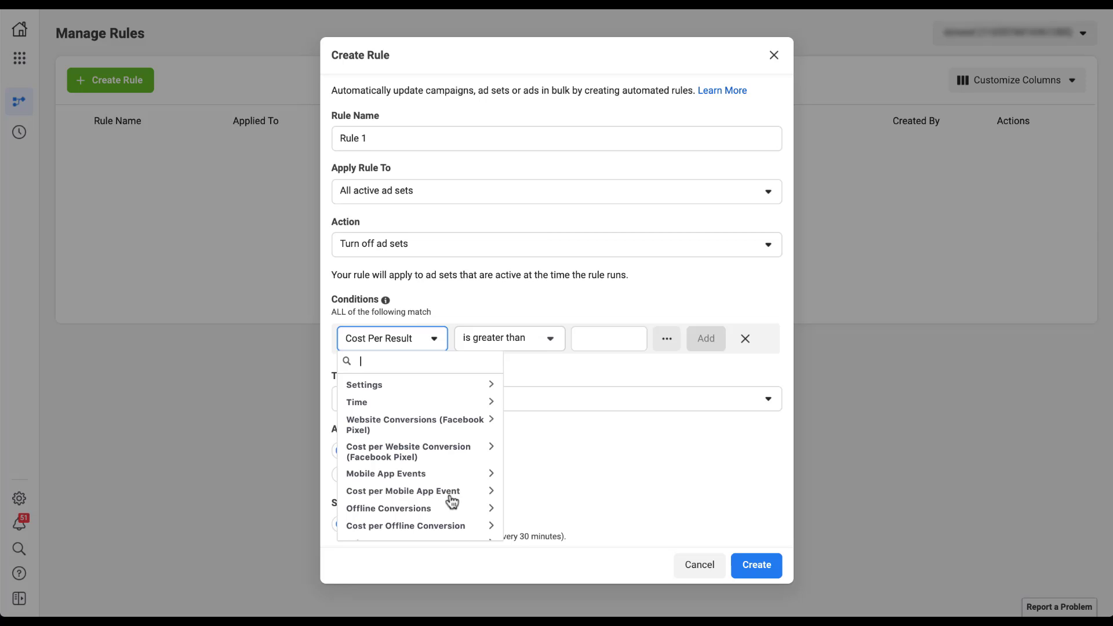
scroll(452, 501, "down", 1)
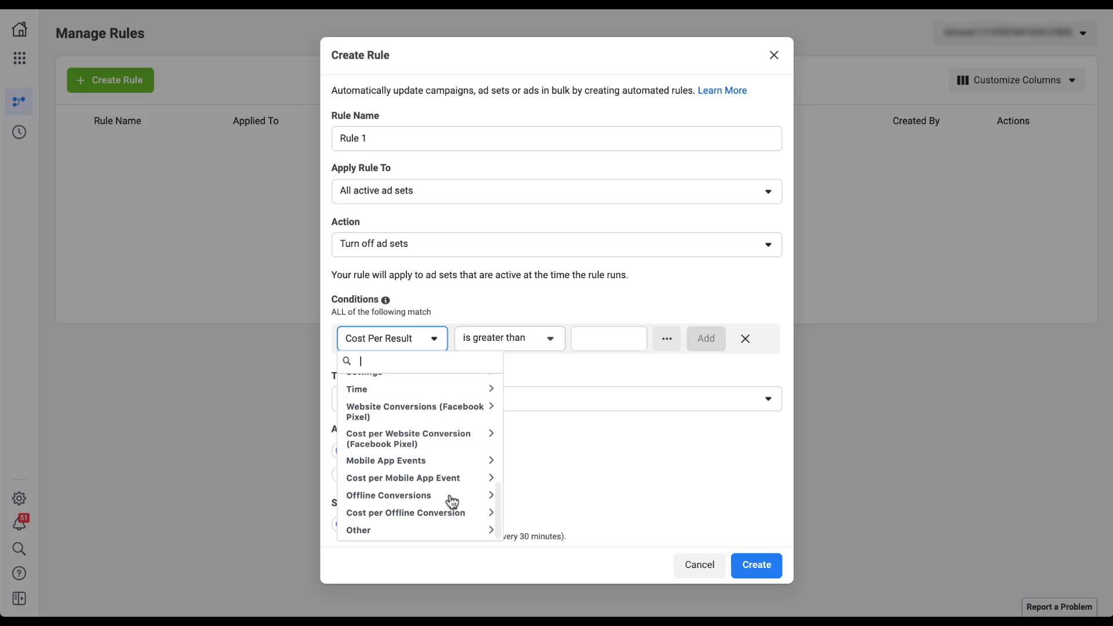
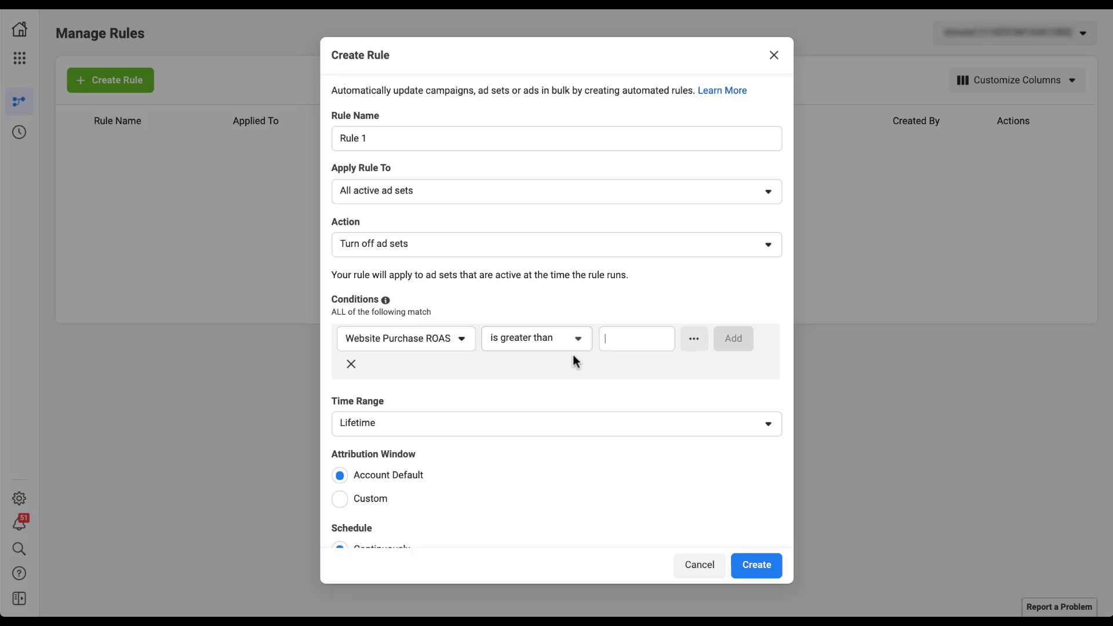
Step: Set the Website Purchase ROAS condition to "is smaller than" 3 and check the other comparison operators
left_click(577, 341)
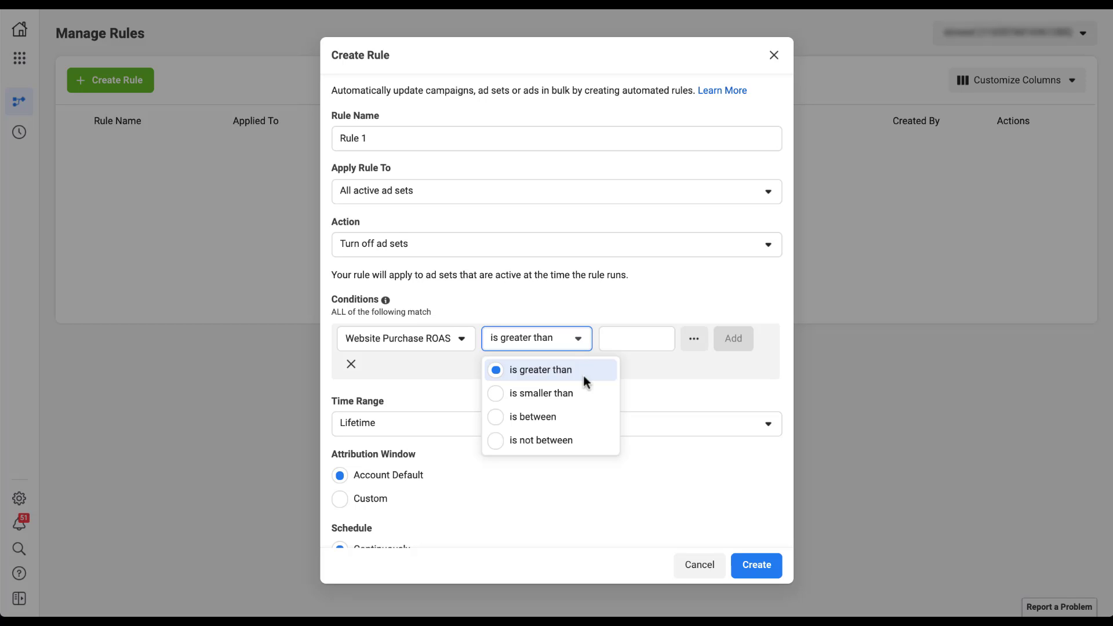
left_click(593, 398)
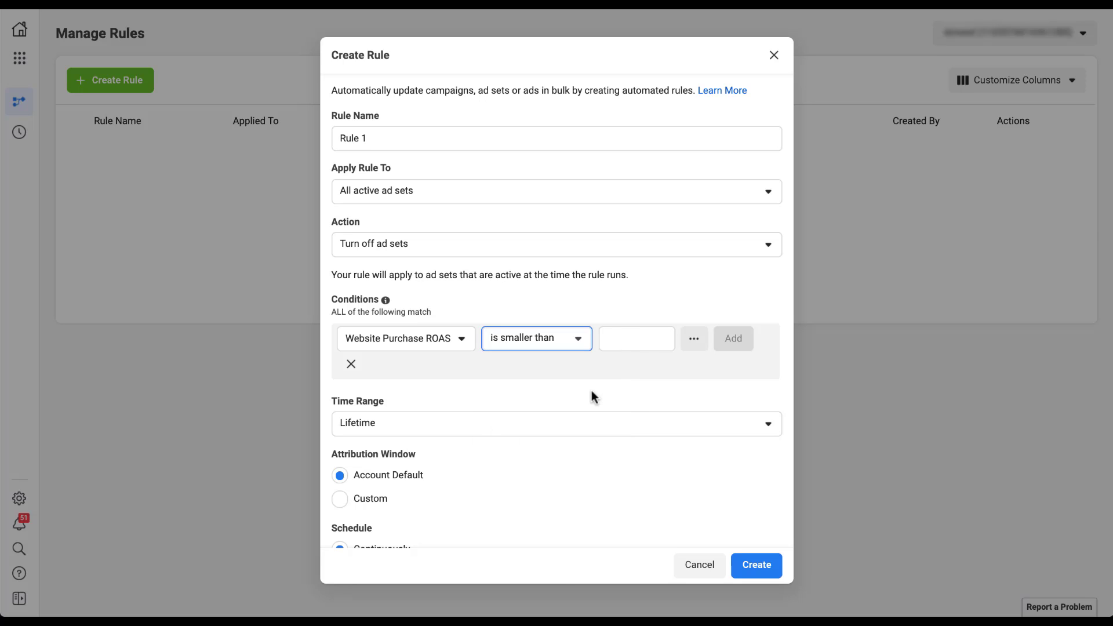
type("3")
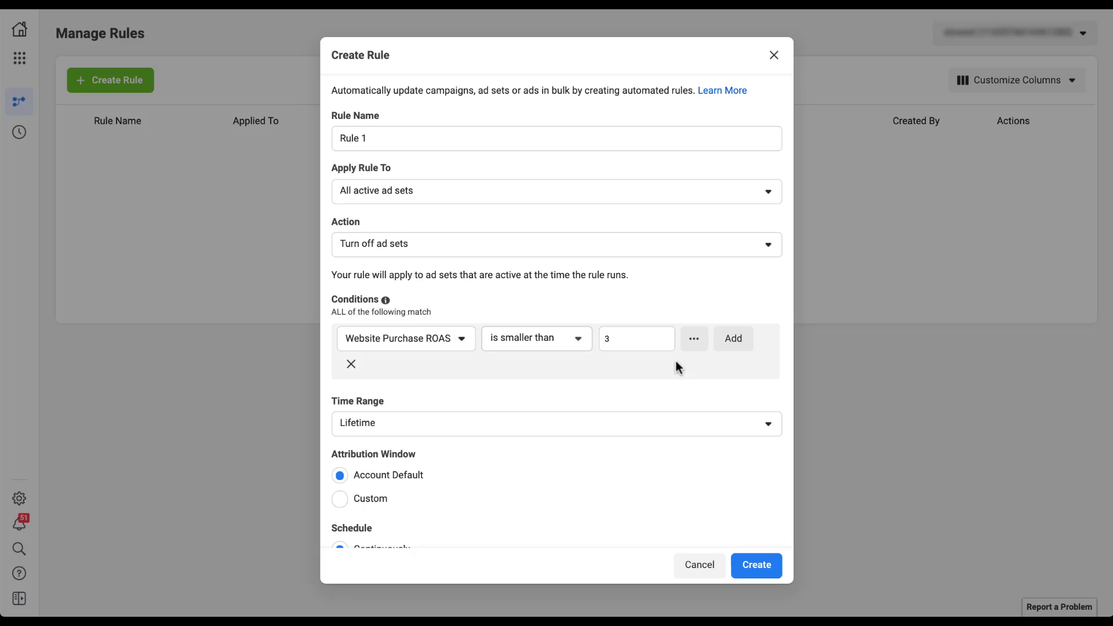
left_click(582, 342)
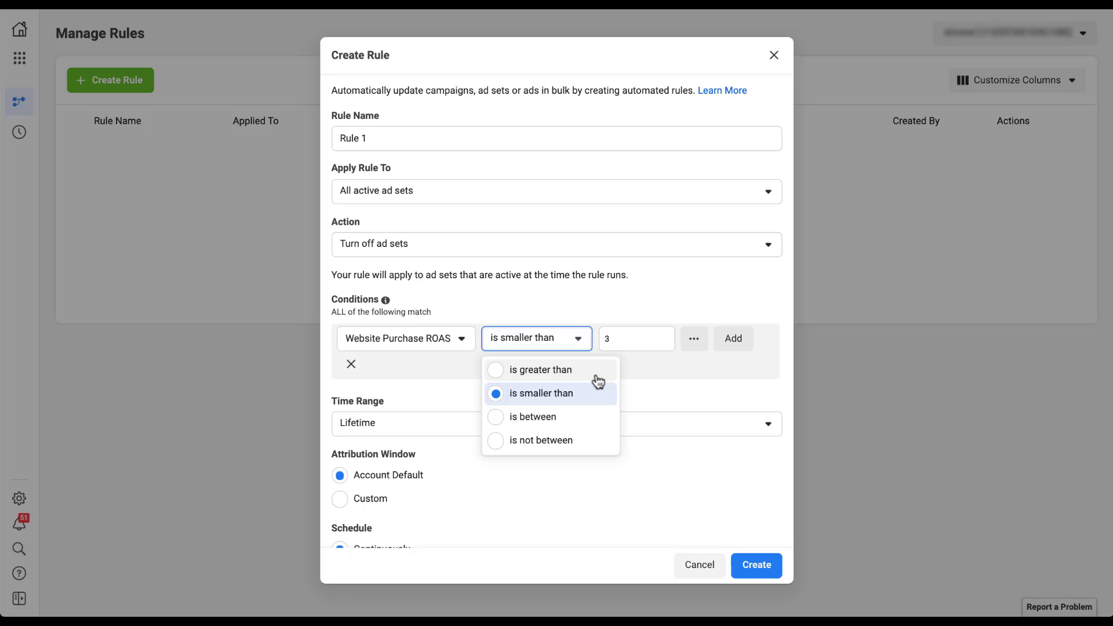
left_click(650, 374)
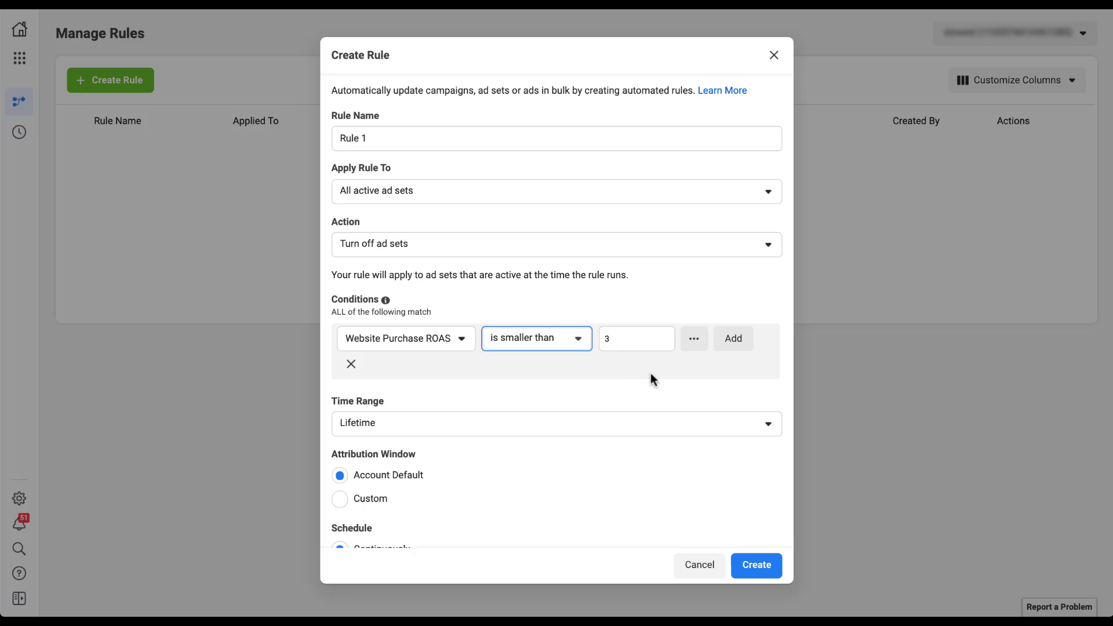
Step: Review the additional filter options for the Website Purchase ROAS condition and add the condition to the rule
left_click(694, 339)
scroll(681, 448, "down", 3)
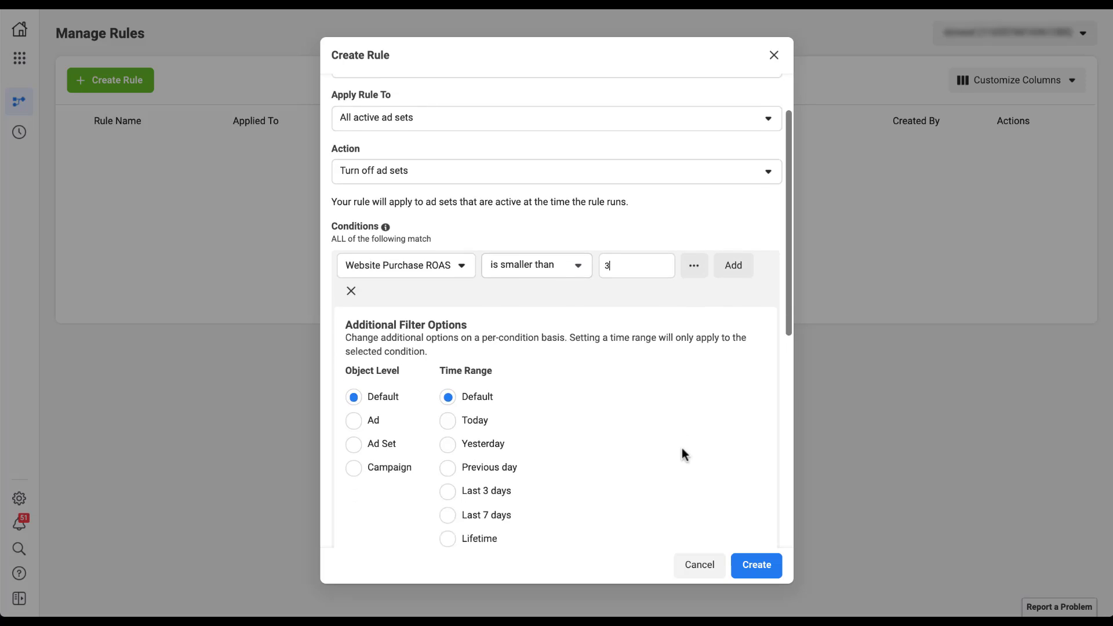
scroll(681, 447, "up", 1)
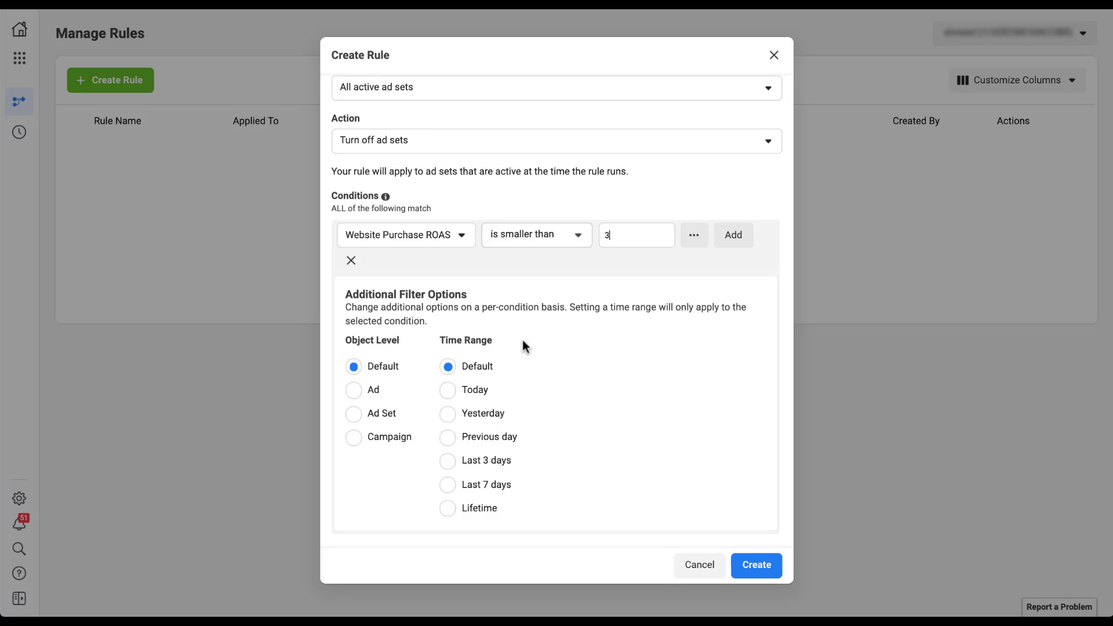
left_click(694, 240)
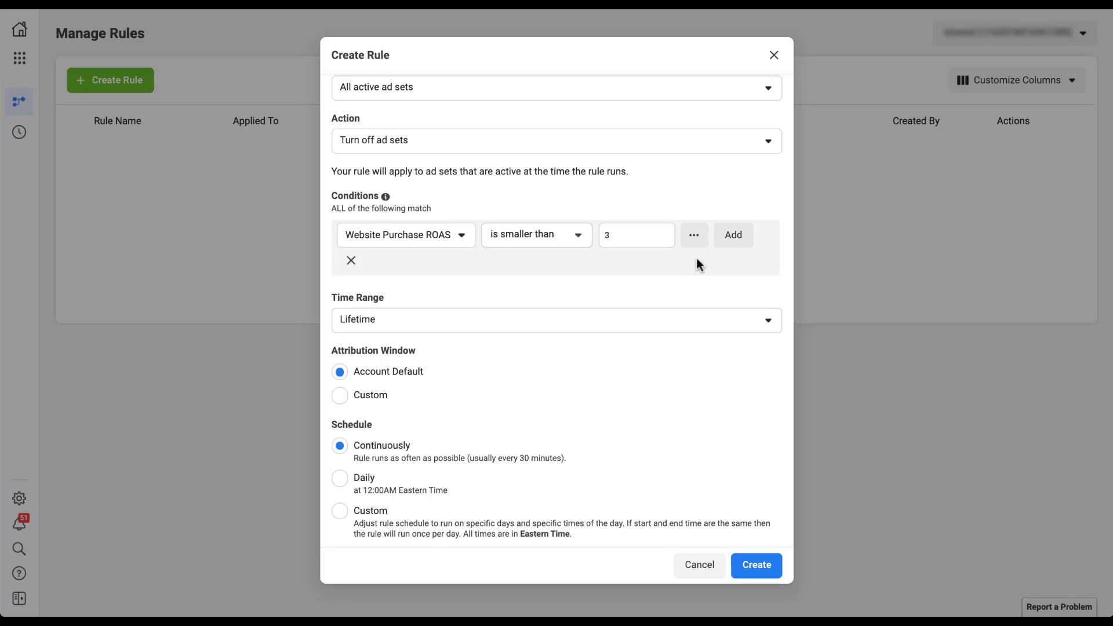
left_click(731, 239)
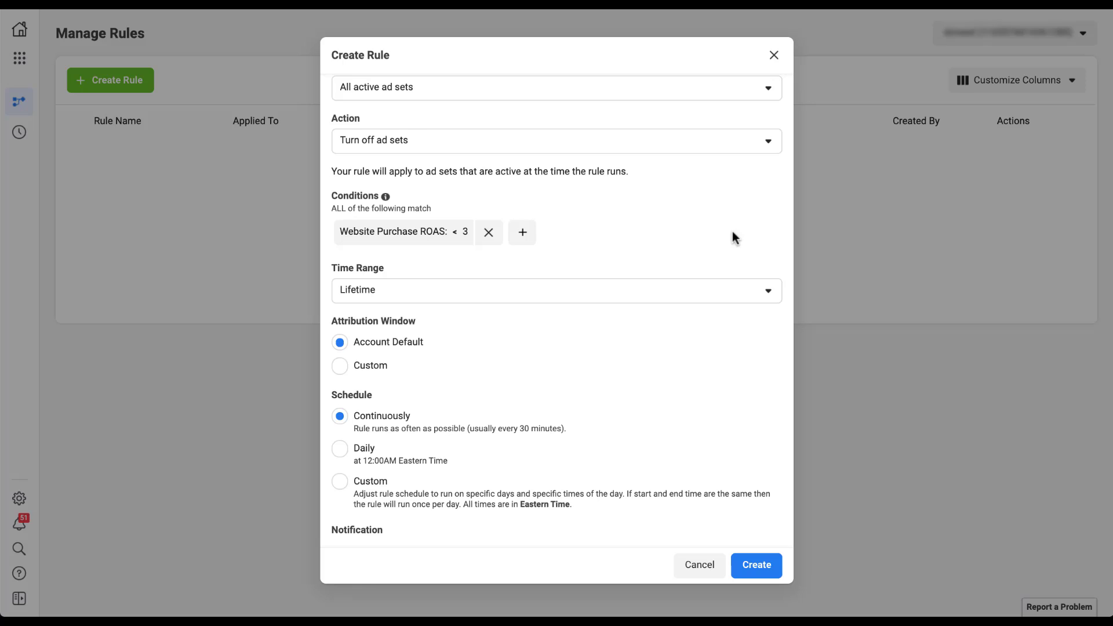
Step: Add a second condition requiring Lifetime Spent to be greater than 1000
left_click(529, 241)
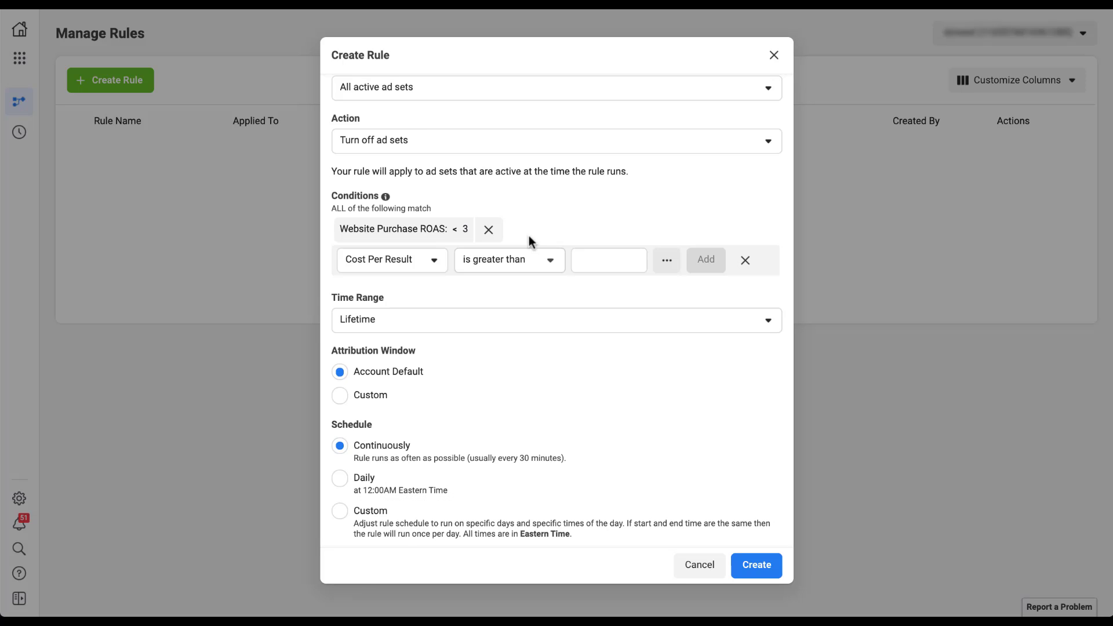
left_click(441, 265)
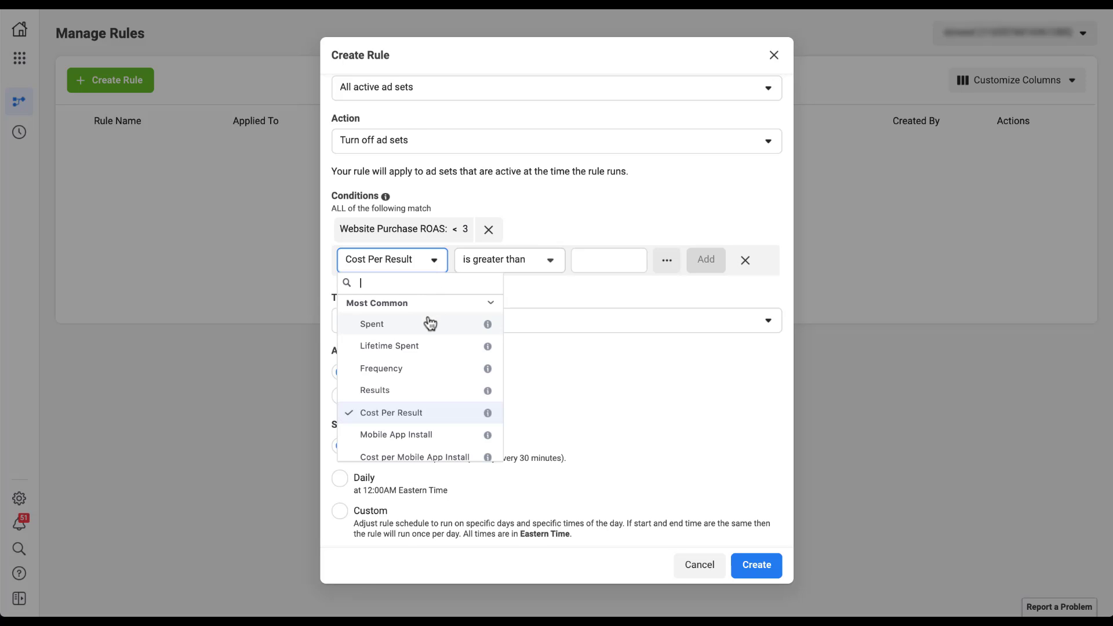
left_click(426, 346)
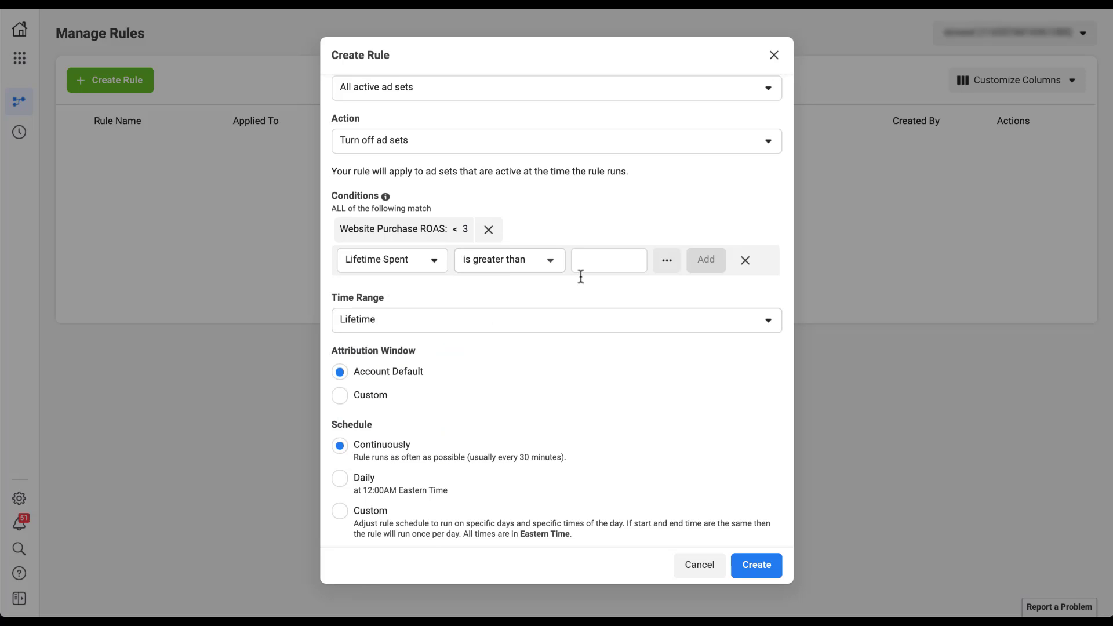
type("1000")
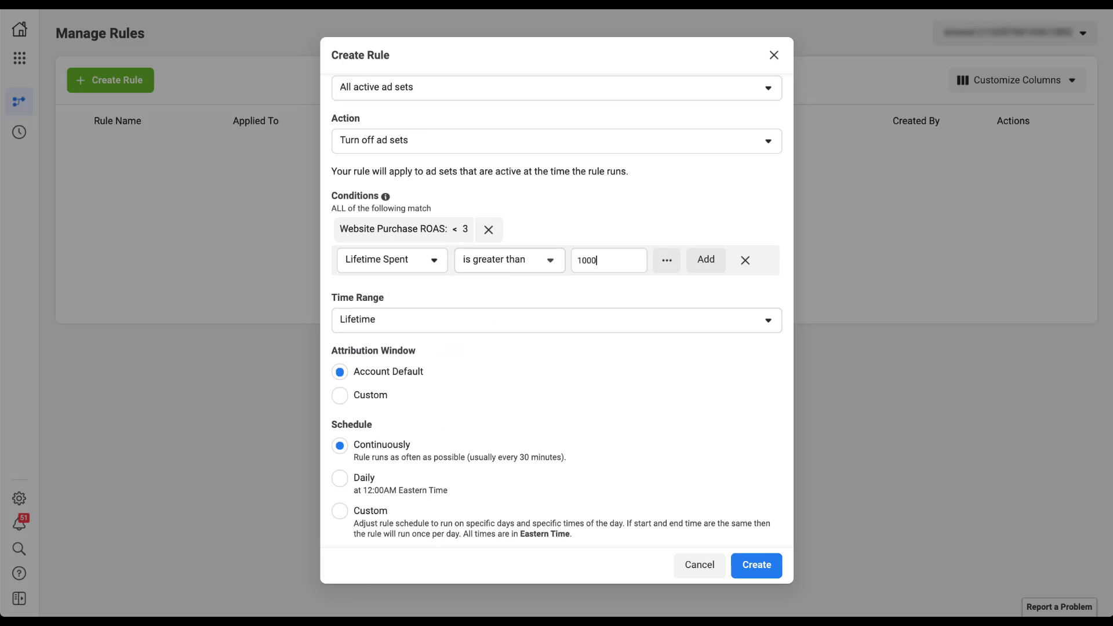
key("Return")
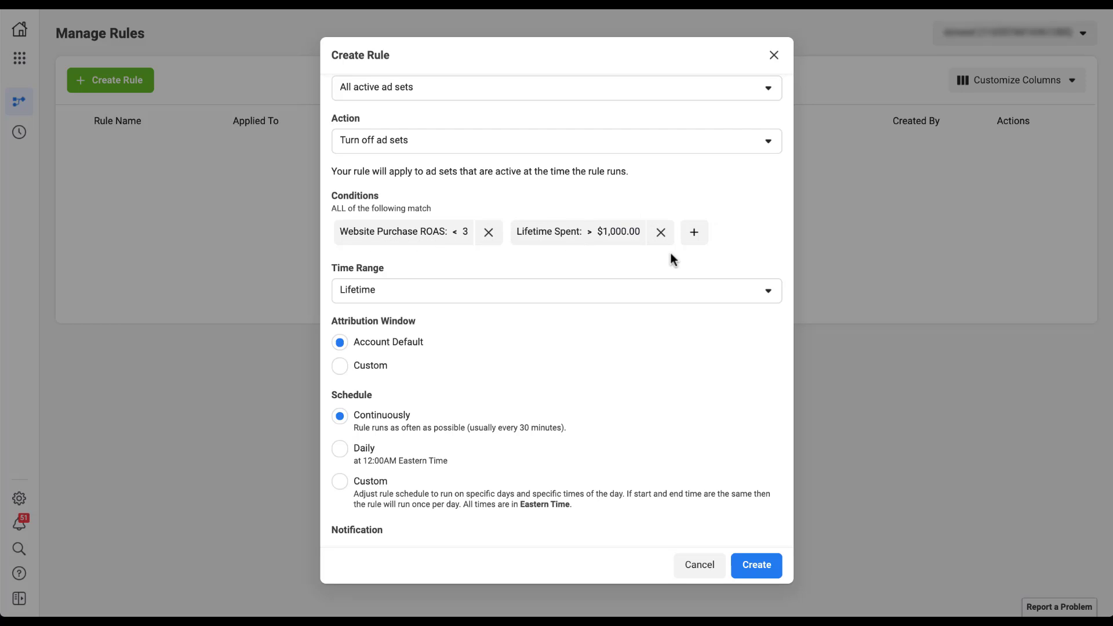
Step: Review all the time range options for the rule and keep Lifetime selected
left_click(772, 296)
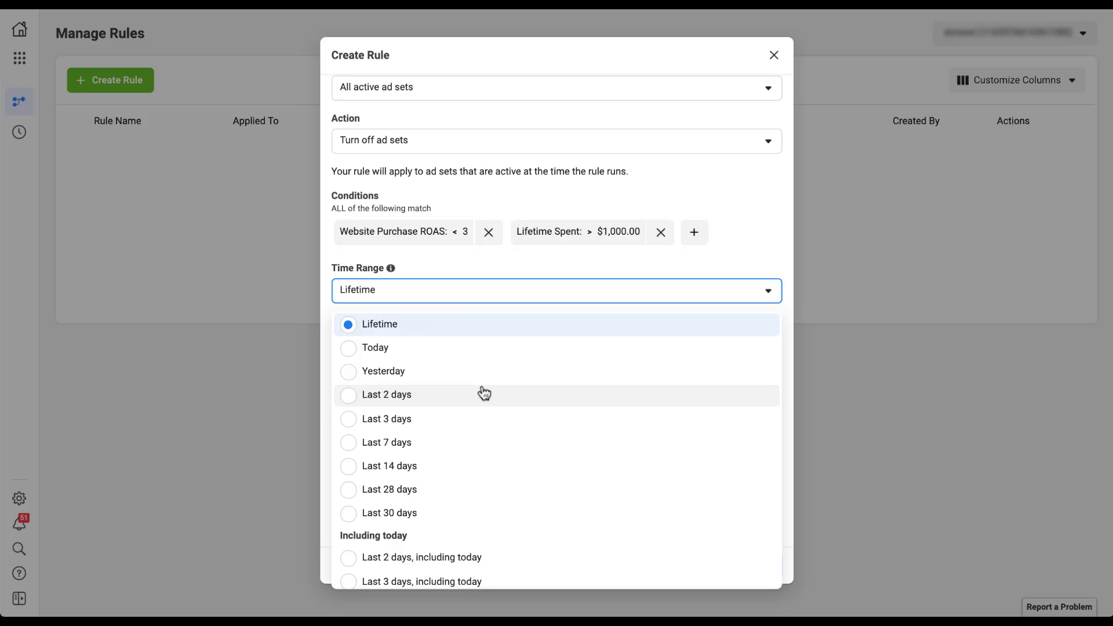
scroll(499, 525, "down", 3)
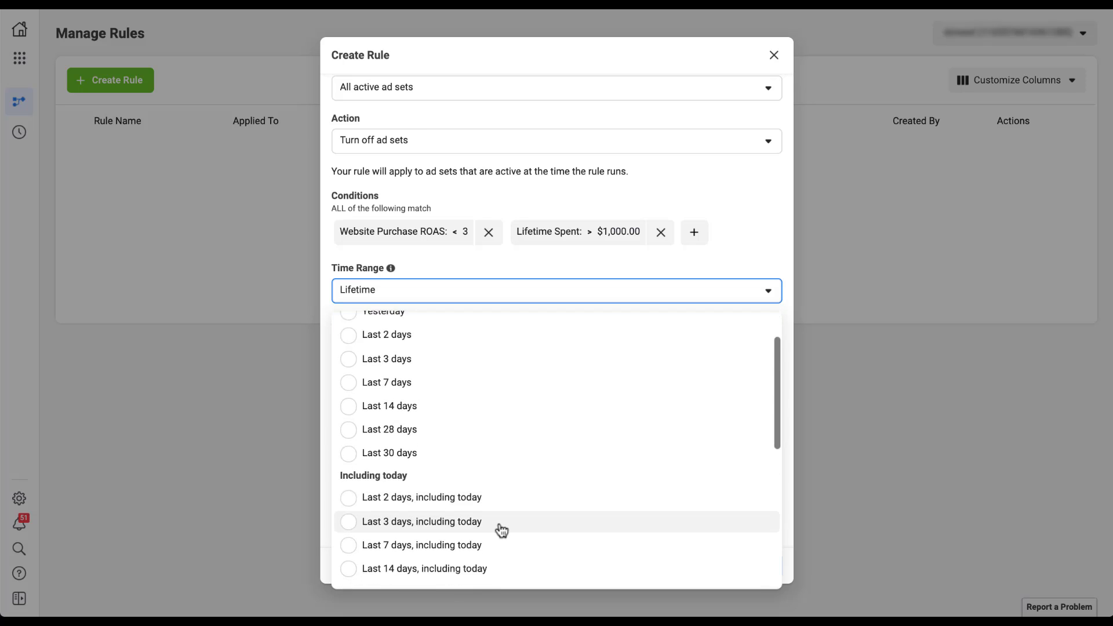
scroll(500, 525, "down", 1)
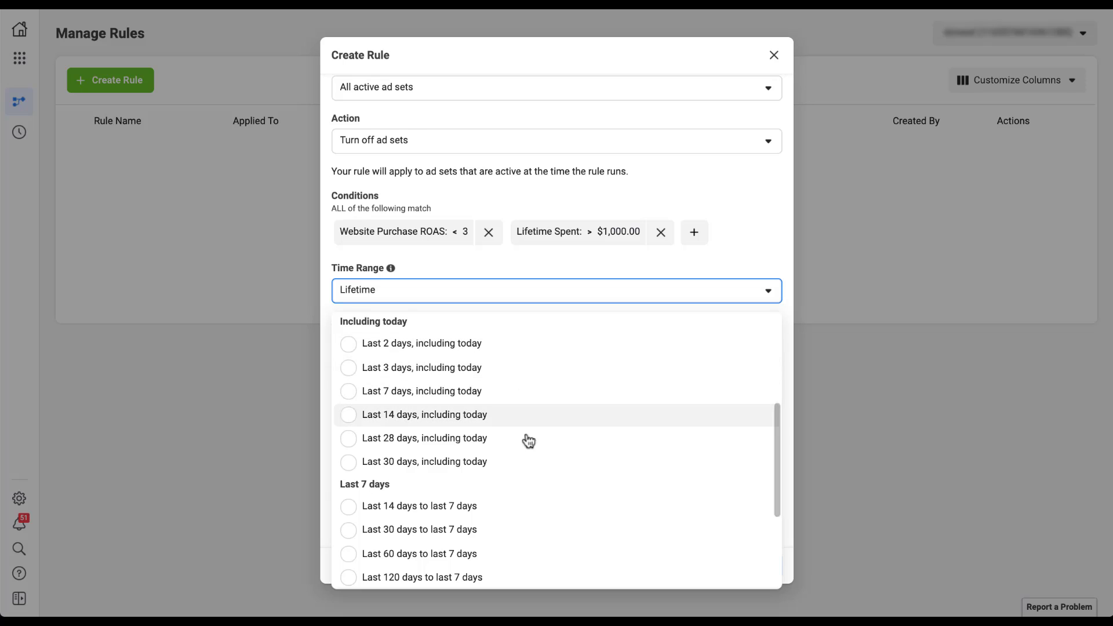
scroll(529, 461, "down", 3)
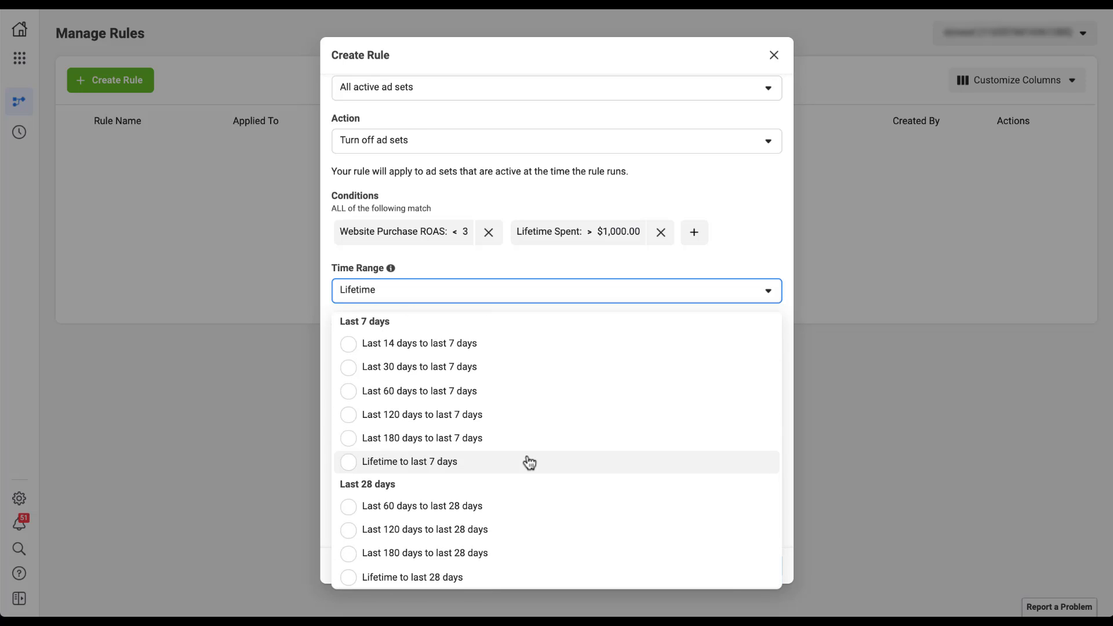
scroll(529, 462, "down", 1)
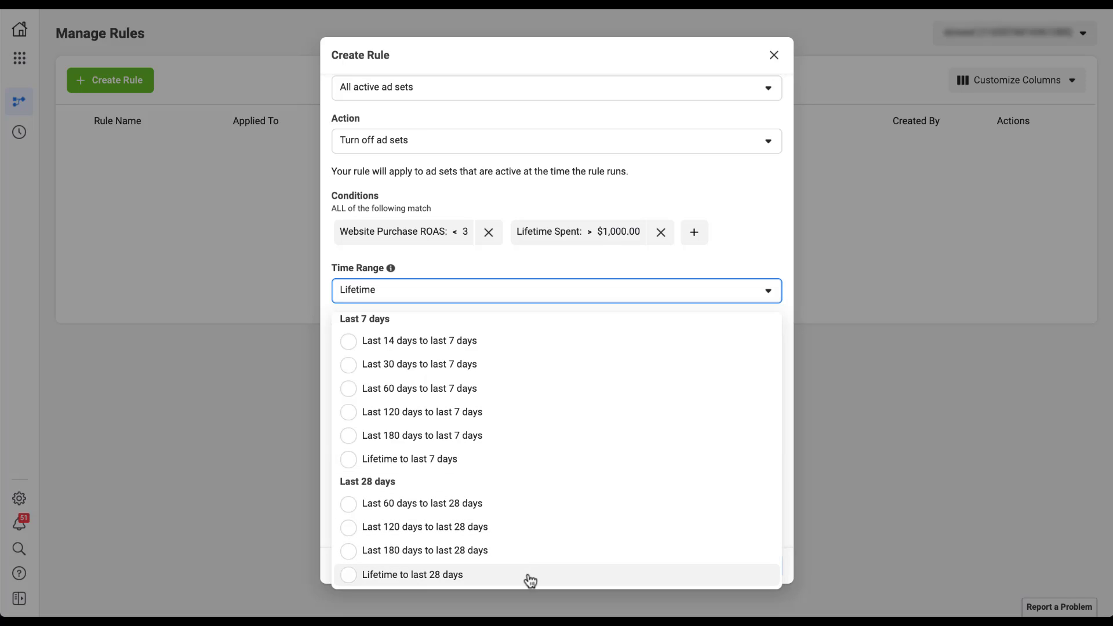
scroll(552, 404, "up", 6)
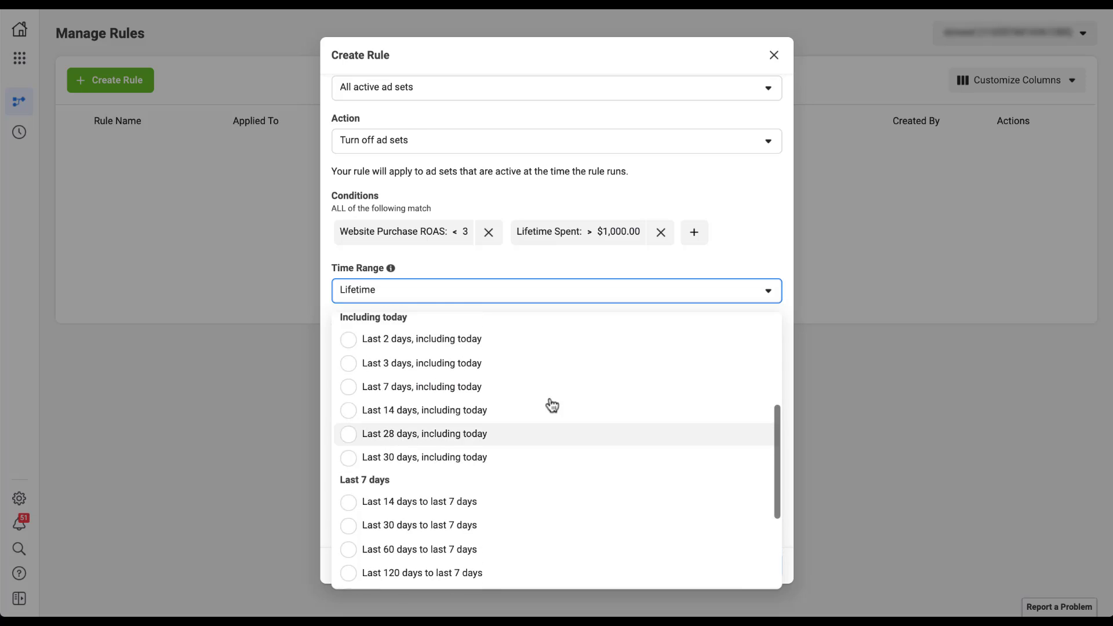
scroll(552, 405, "up", 2)
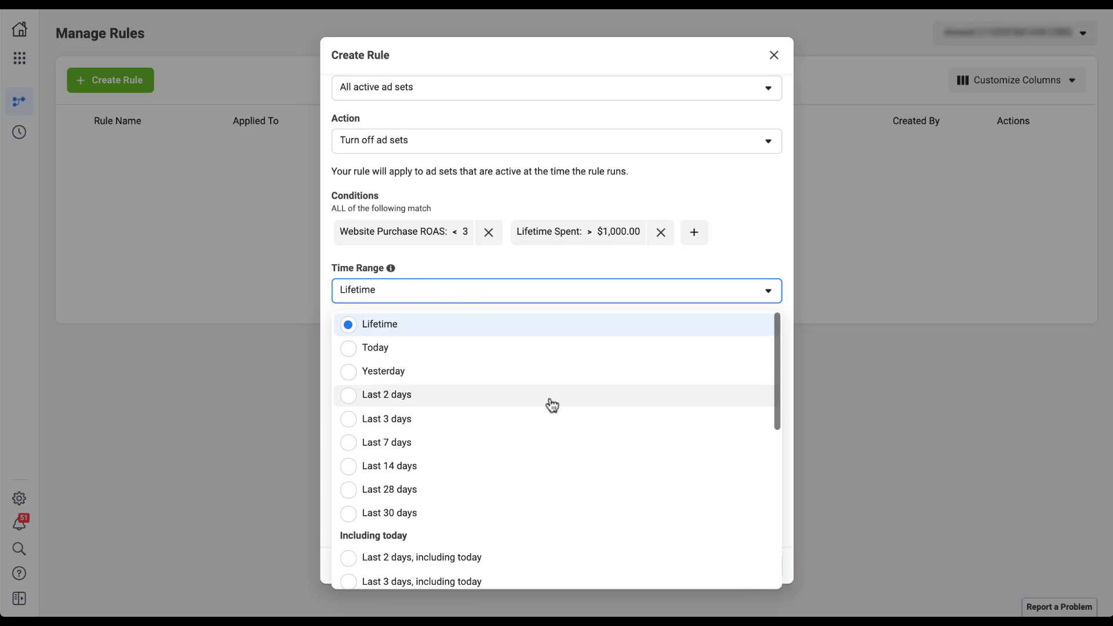
left_click(569, 332)
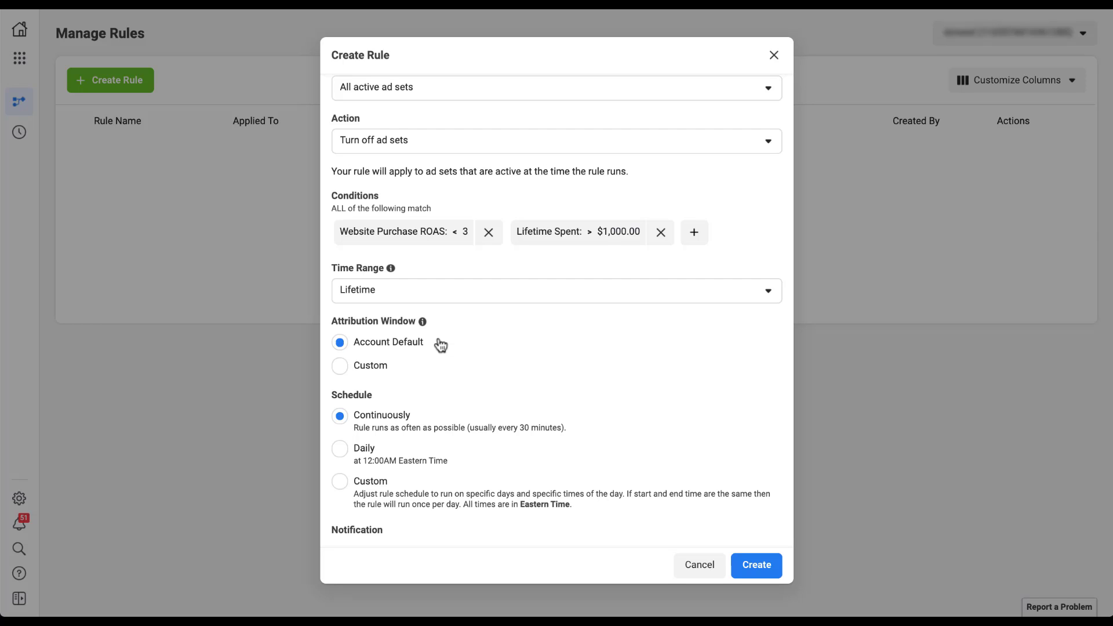
Step: Review the custom attribution window options for viewing and clicking ads, and return the window to Account Default
left_click(340, 370)
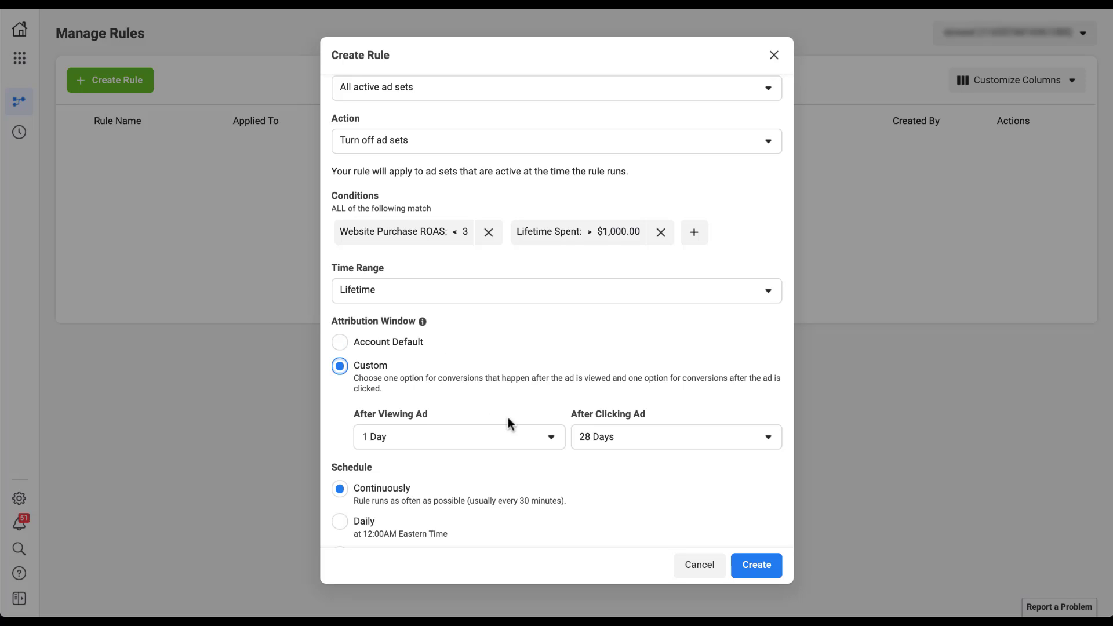
left_click(550, 438)
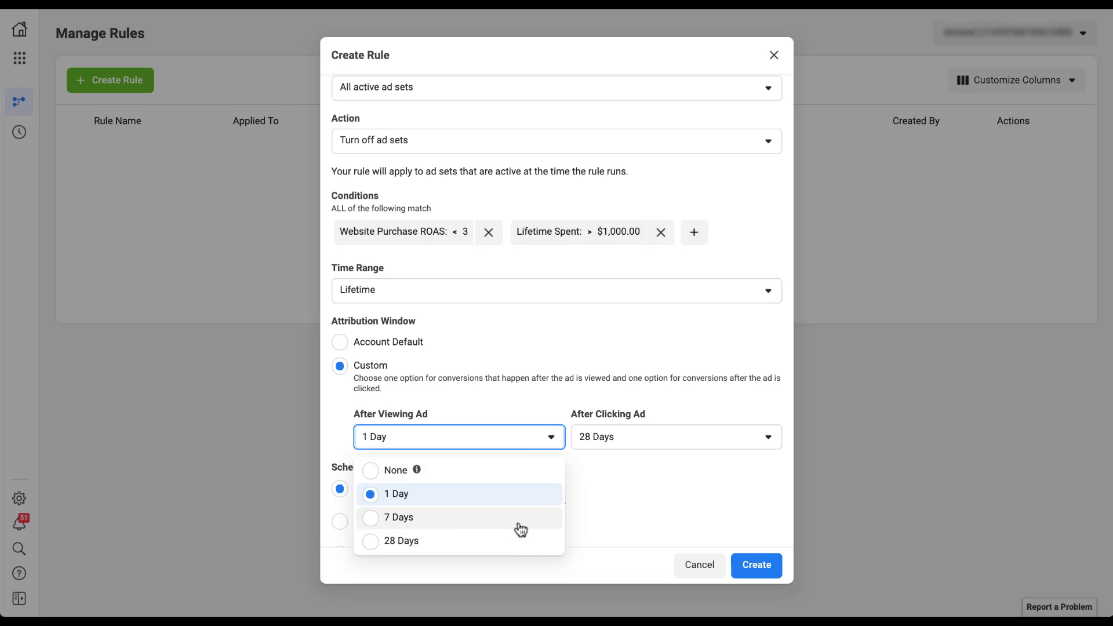
left_click(529, 410)
left_click(654, 451)
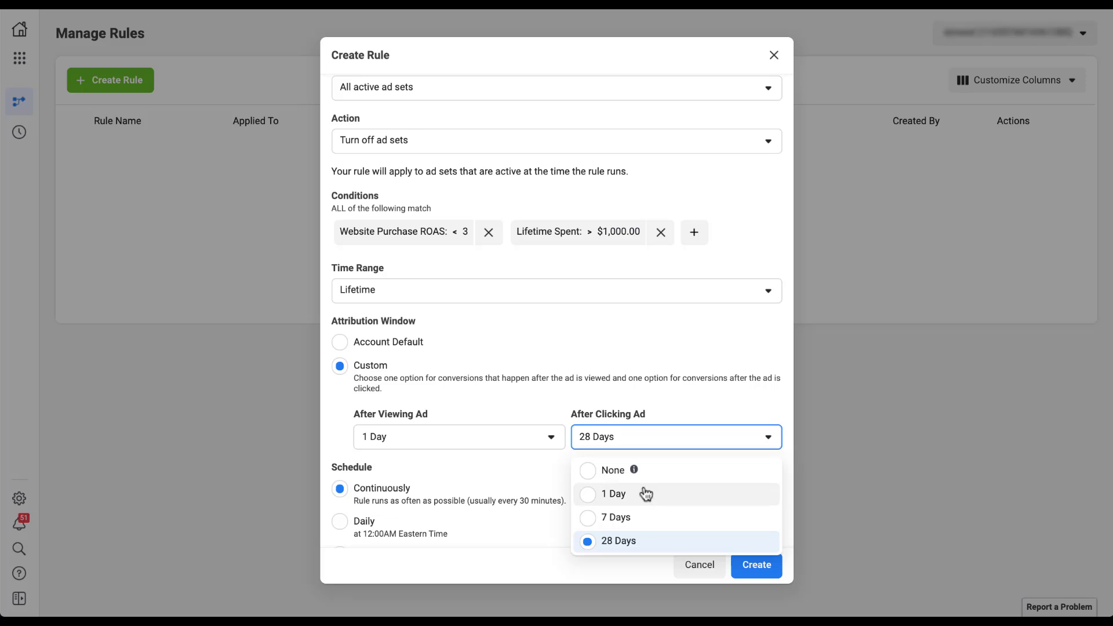
left_click(665, 409)
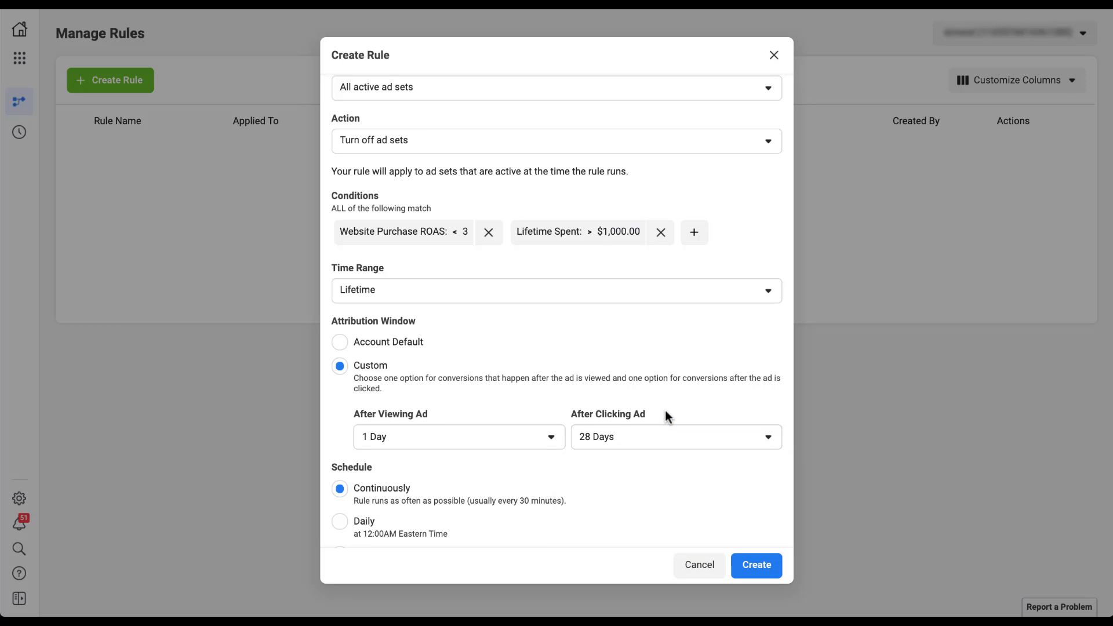
left_click(340, 345)
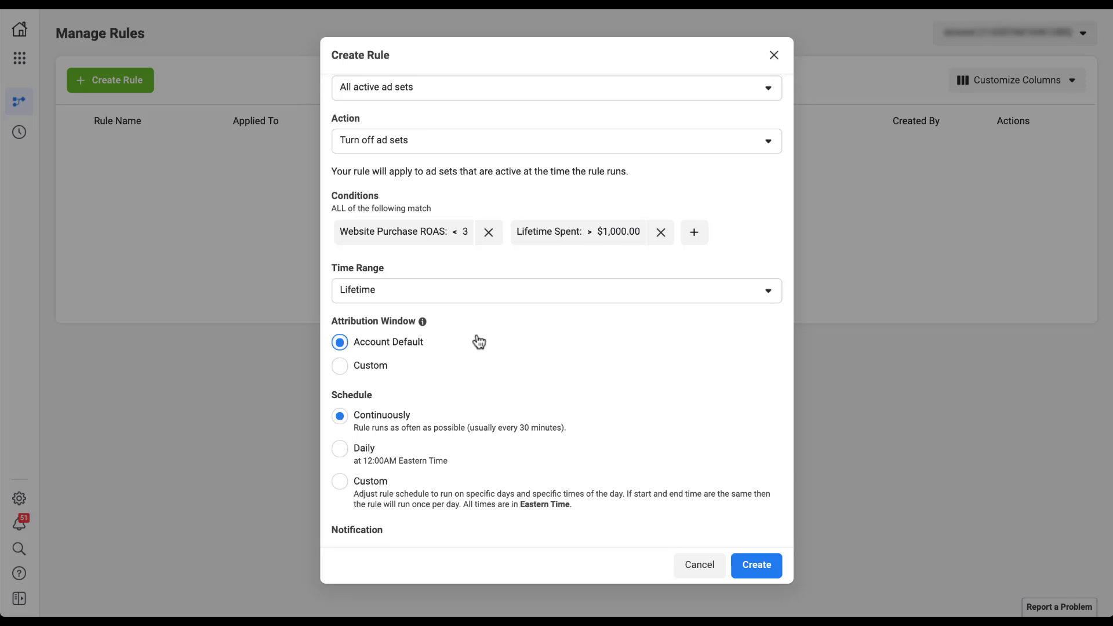
Step: Switch the rule's schedule to Custom and enable Sunday in the custom rule schedule
scroll(478, 342, "down", 3)
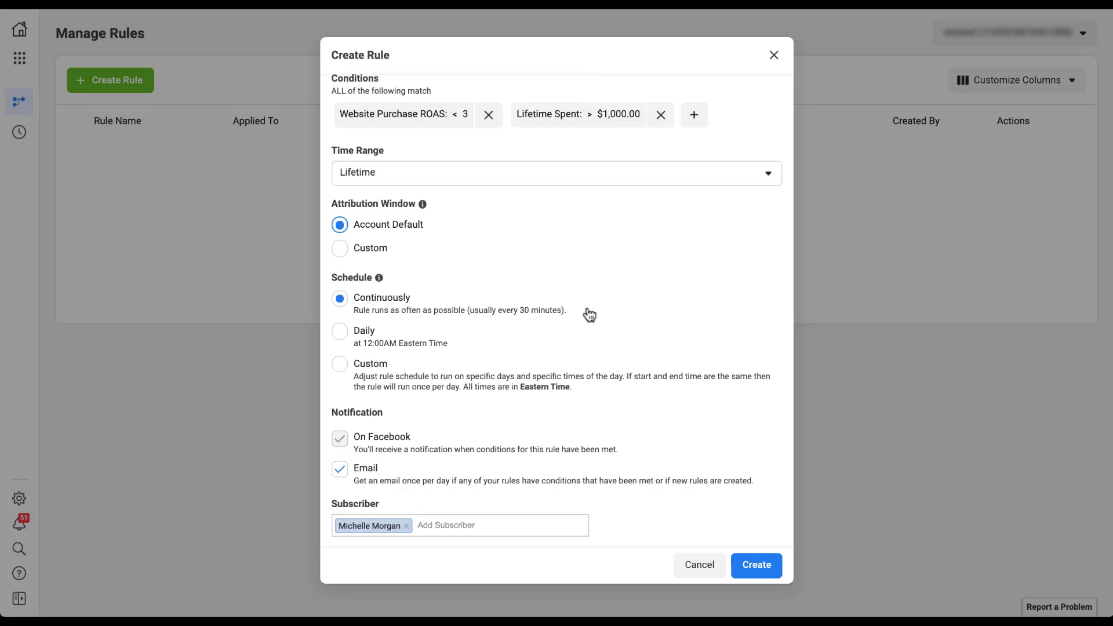
left_click(356, 337)
left_click(346, 368)
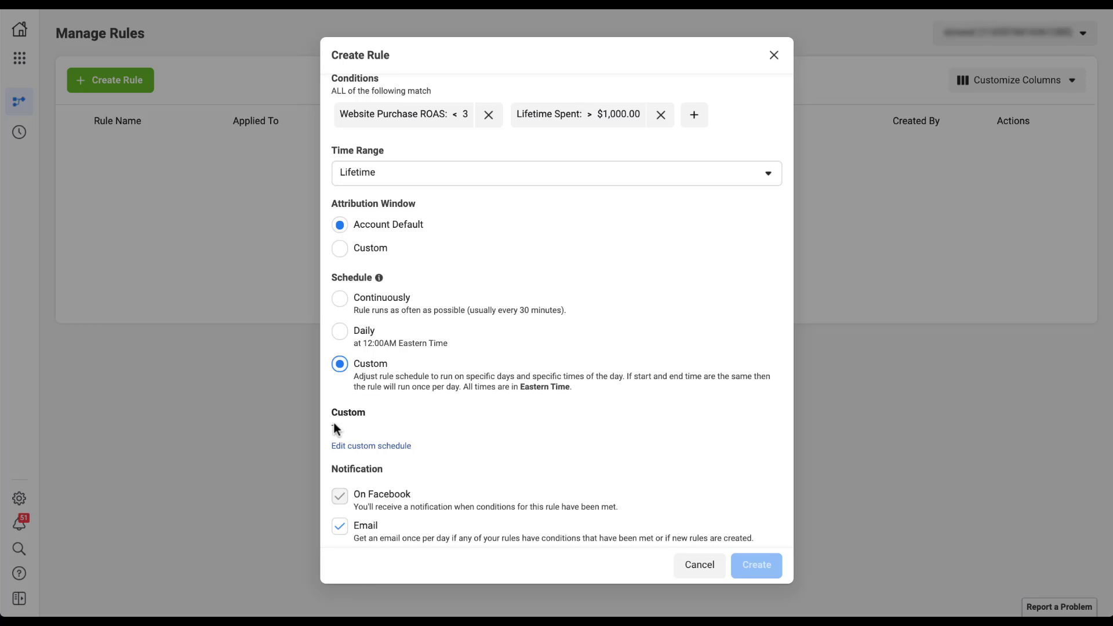
left_click(394, 452)
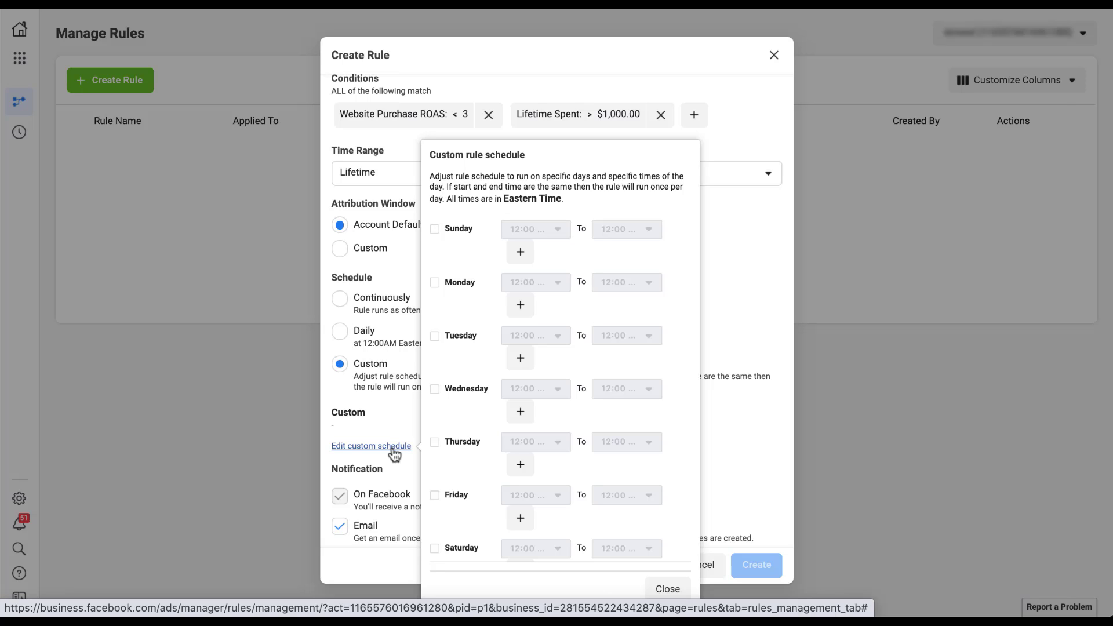
left_click(435, 230)
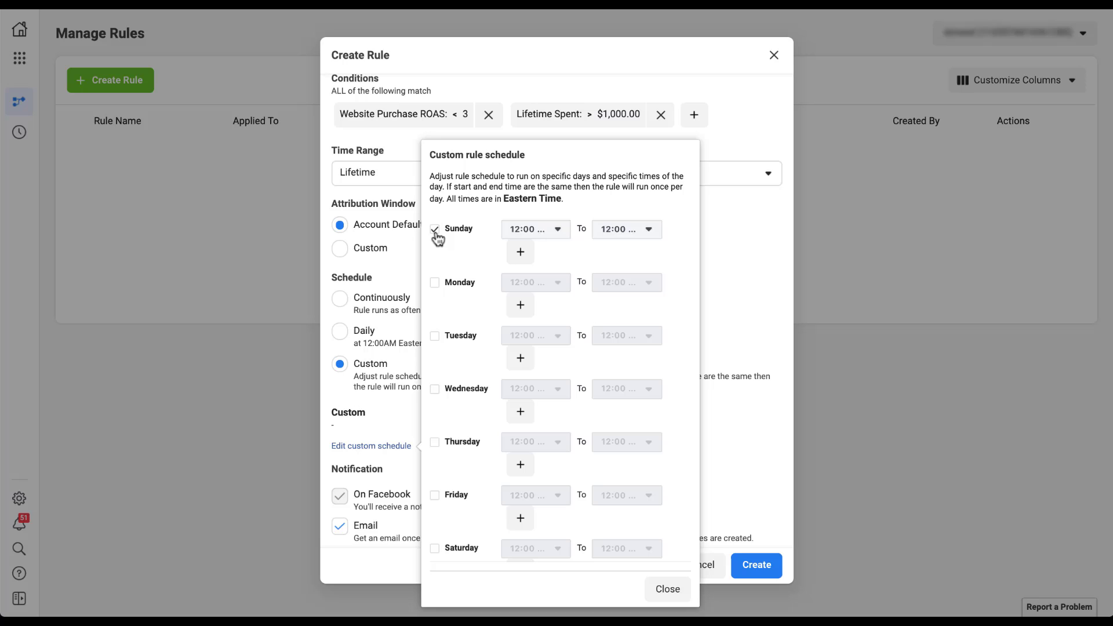
left_click(435, 282)
left_click(436, 336)
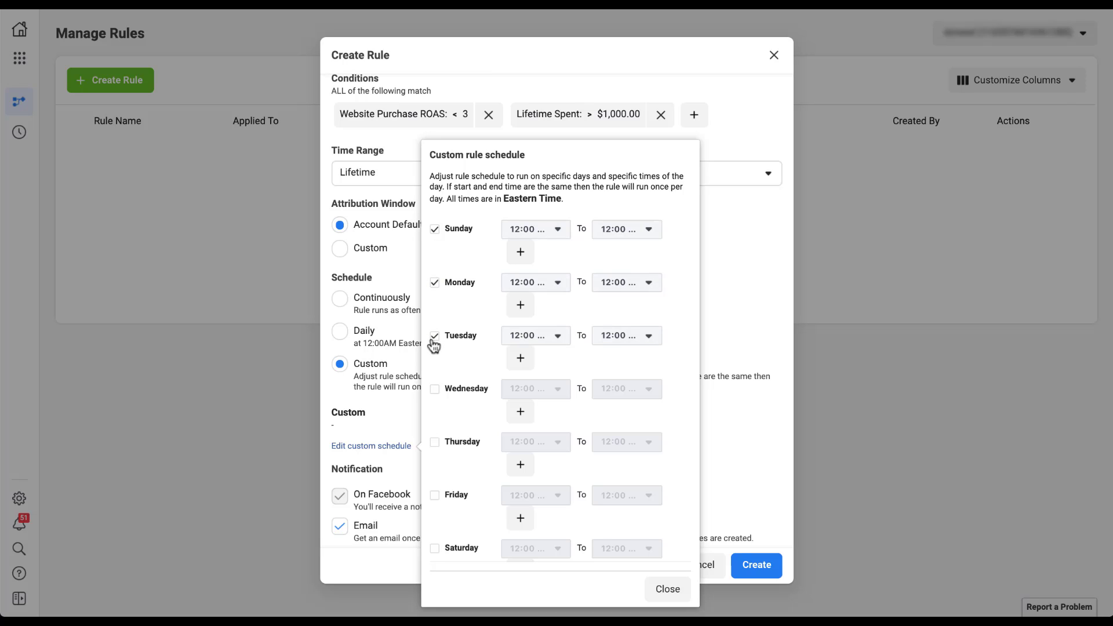
left_click(435, 336)
left_click(434, 282)
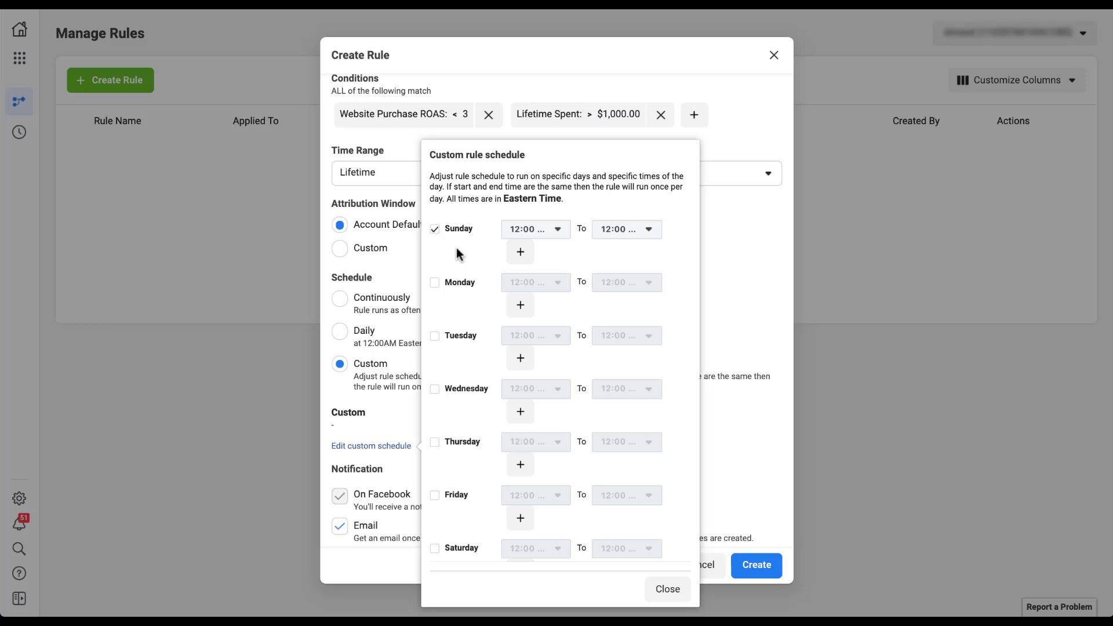
Step: Review the start and end time options available for Sunday in the custom rule schedule
left_click(565, 233)
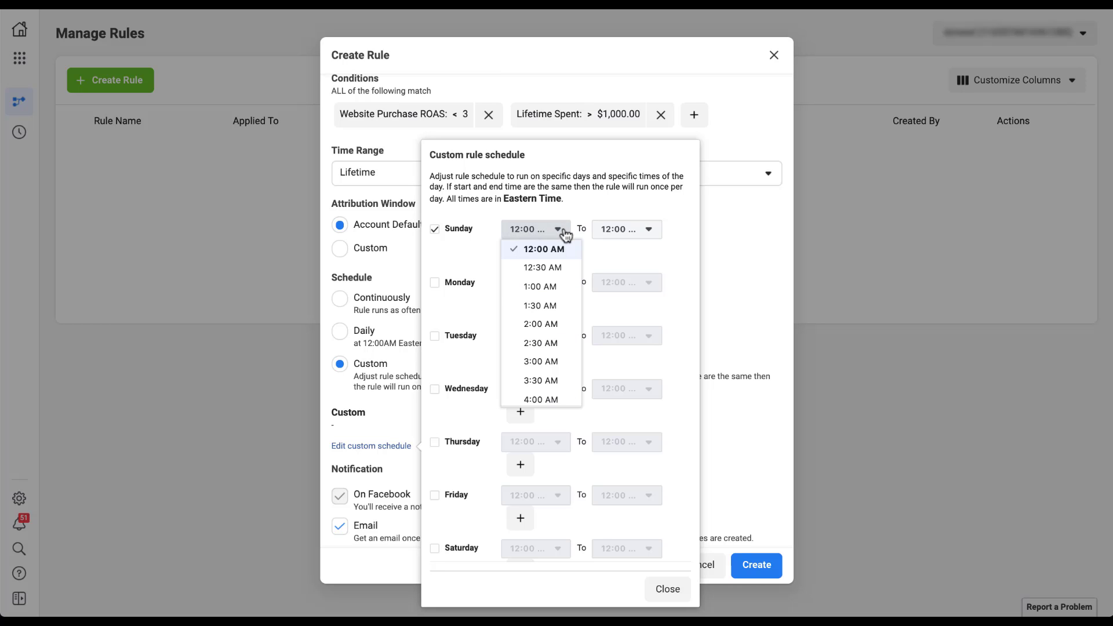
left_click(646, 229)
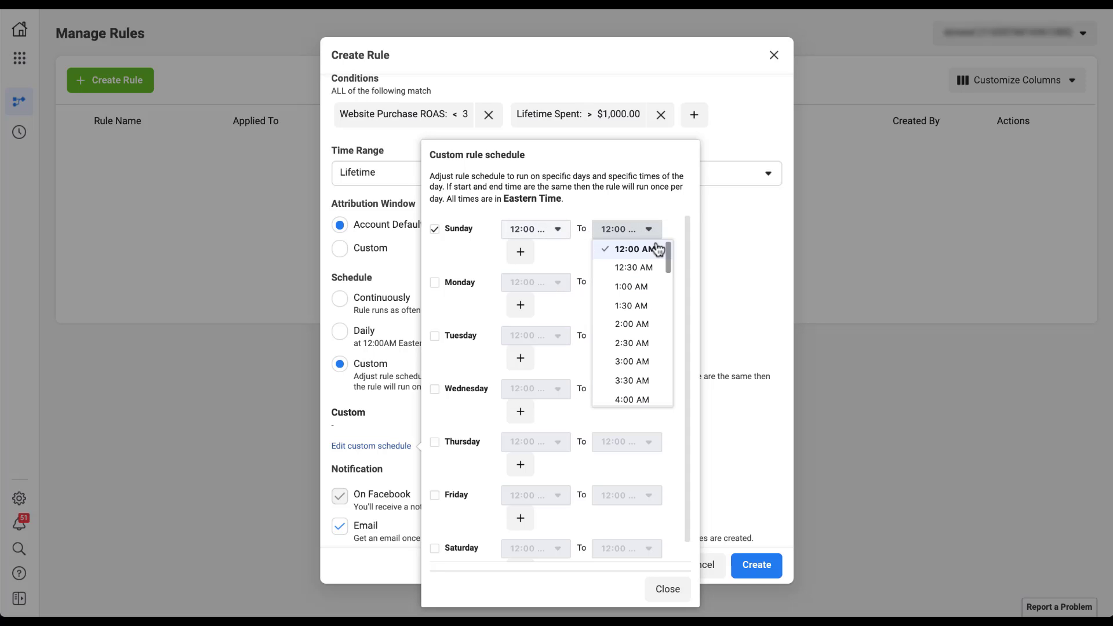
left_click(491, 246)
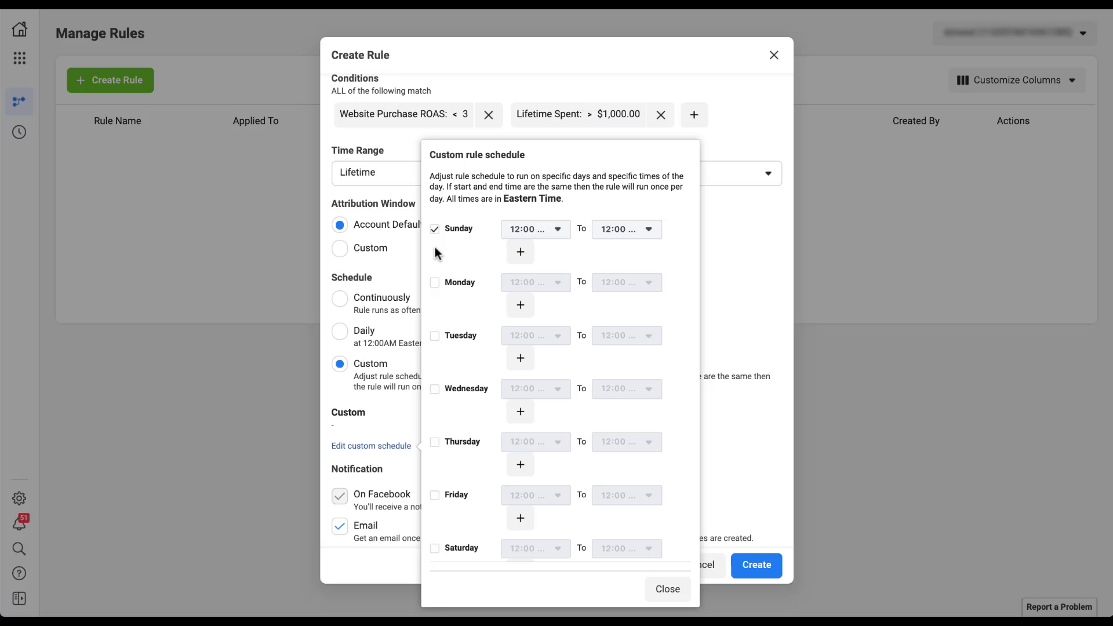
Step: Add a second Sunday time slot running from 2:00 AM to 4:00 AM in the custom rule schedule
left_click(520, 252)
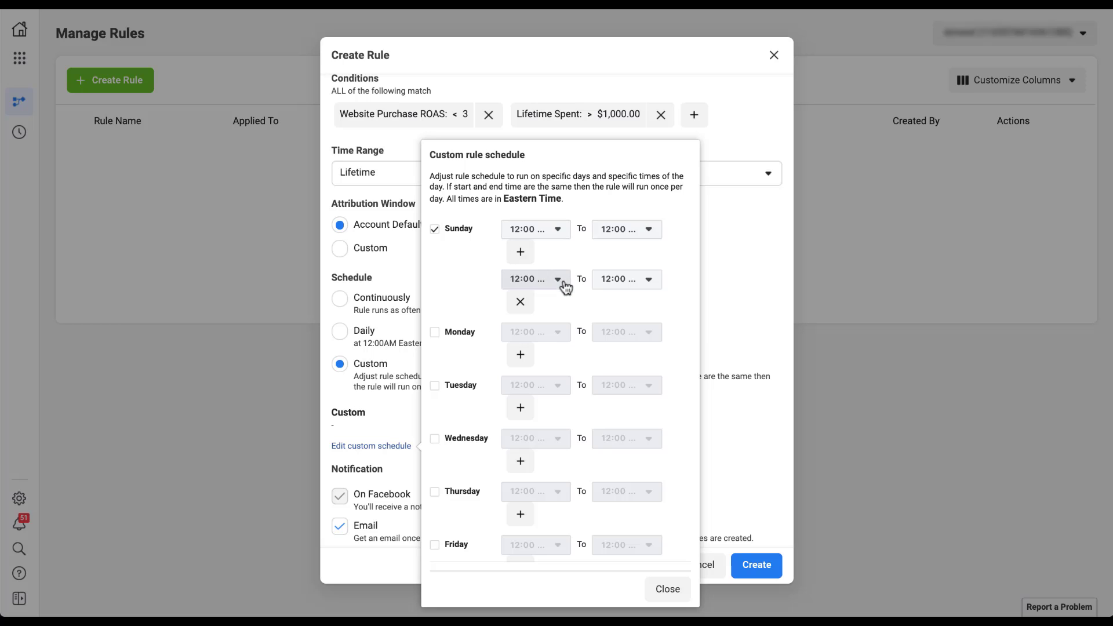
left_click(558, 280)
left_click(561, 375)
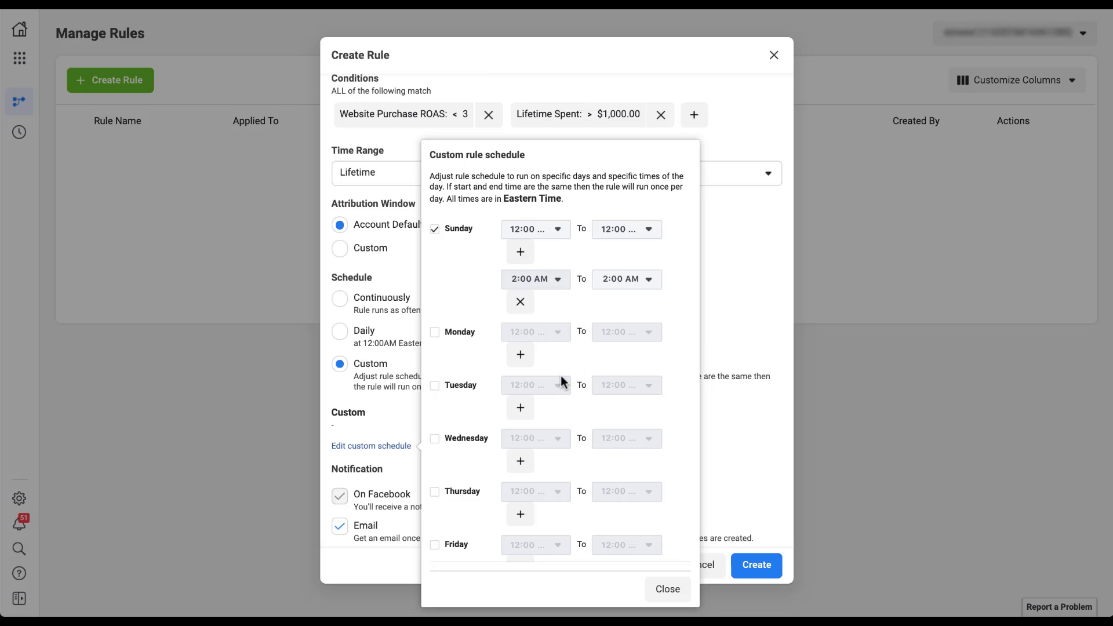
left_click(652, 282)
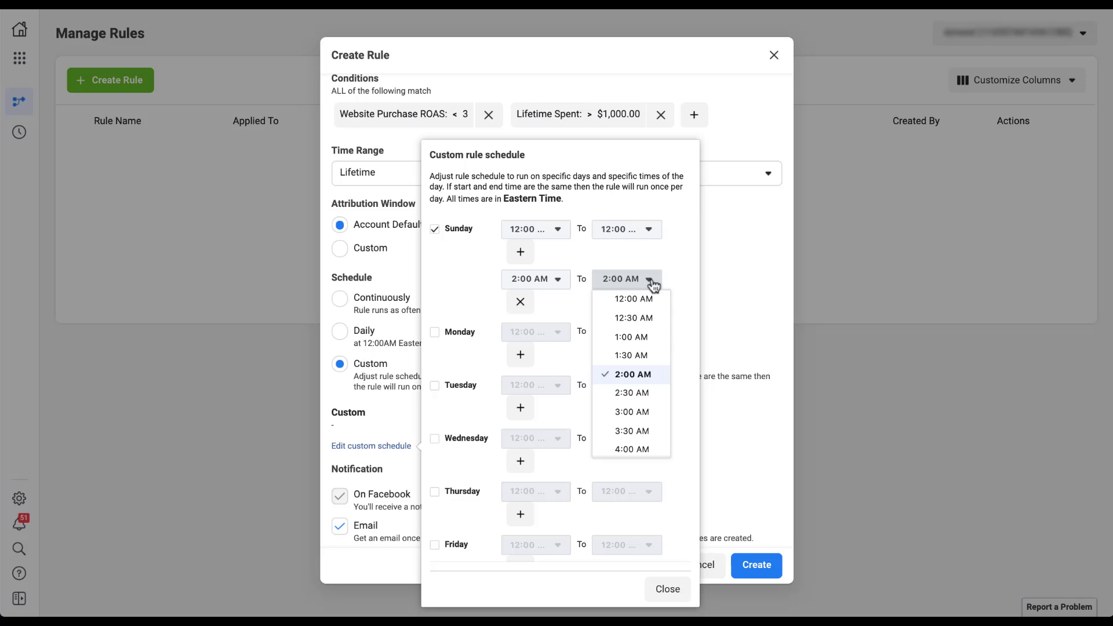
left_click(631, 449)
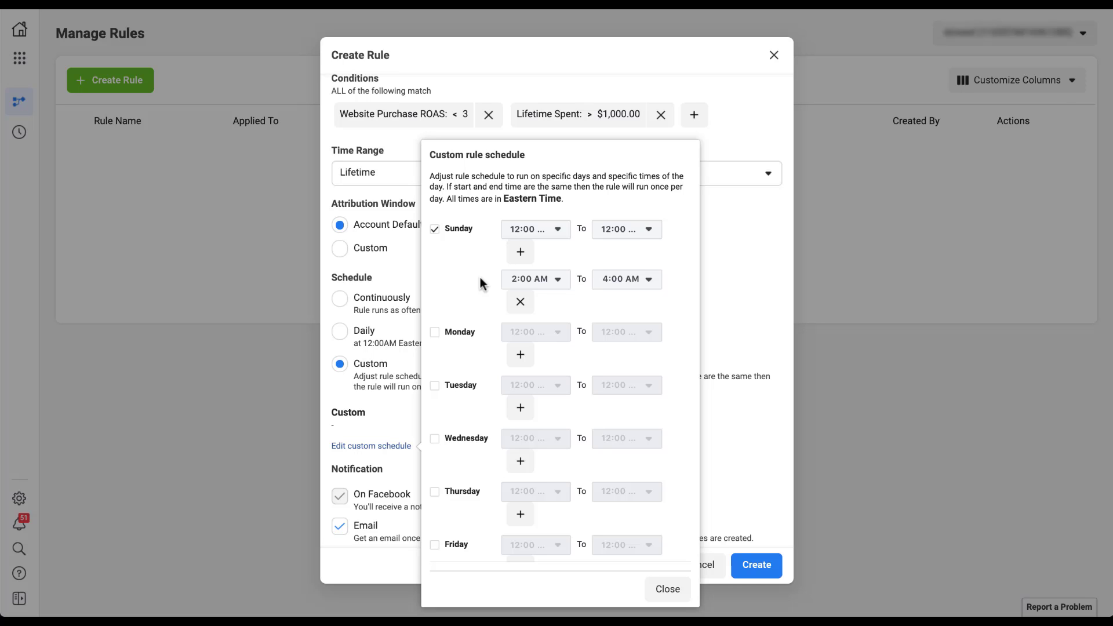
Step: Disable Sunday in the custom rule schedule and switch the rule's schedule back to Continuously
left_click(435, 228)
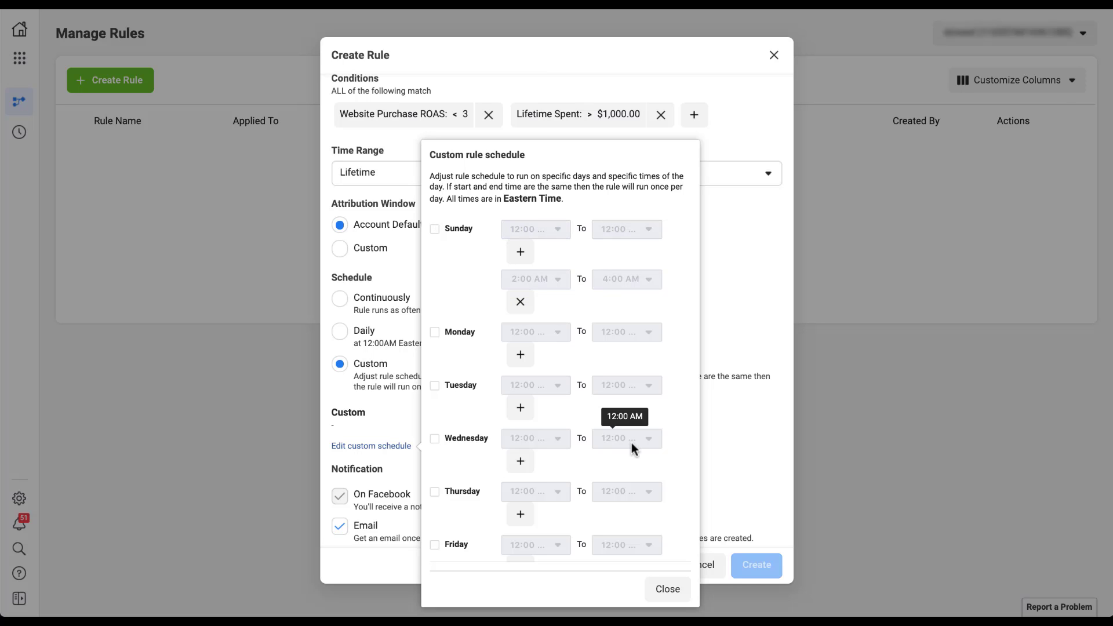
left_click(666, 589)
left_click(341, 299)
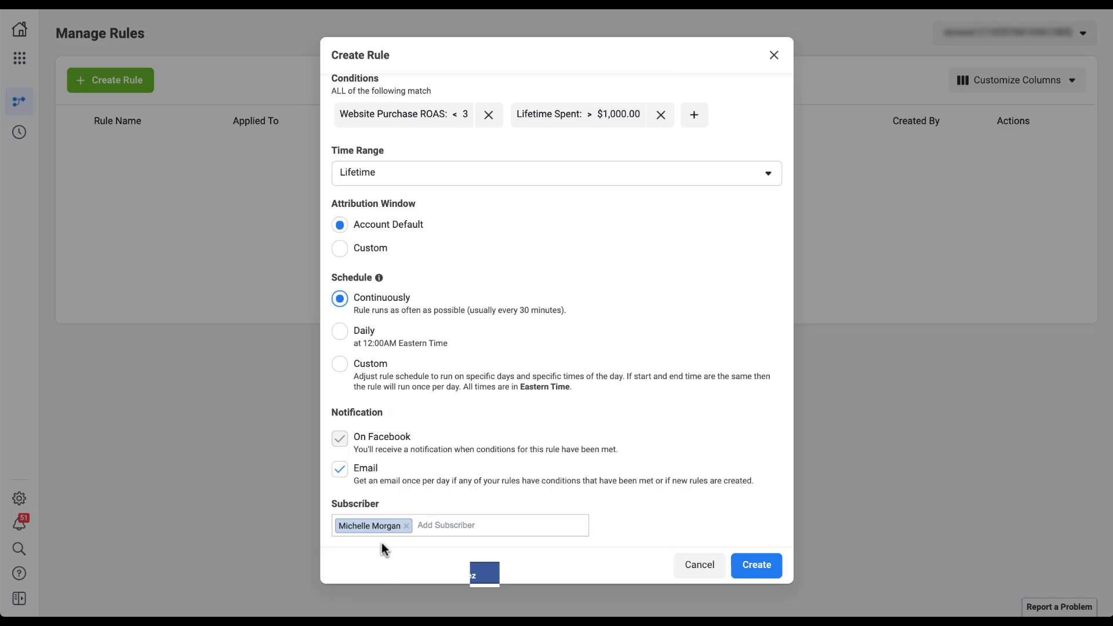
Step: Search for a second person in the Subscriber field and add them to the rule's notifications
left_click(451, 525)
type("joe")
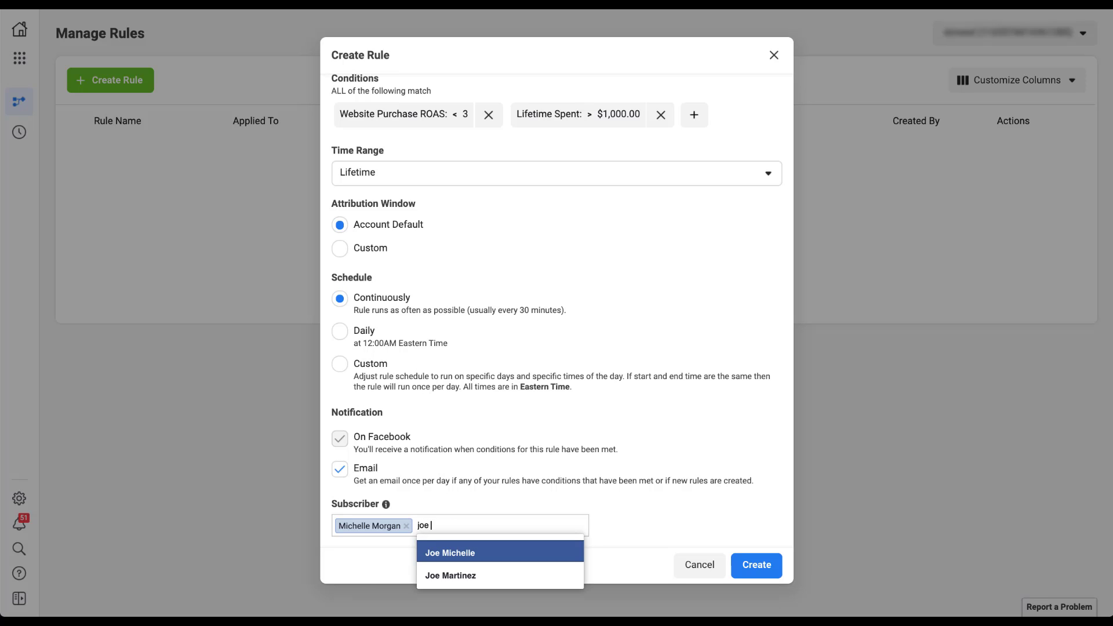
left_click(479, 571)
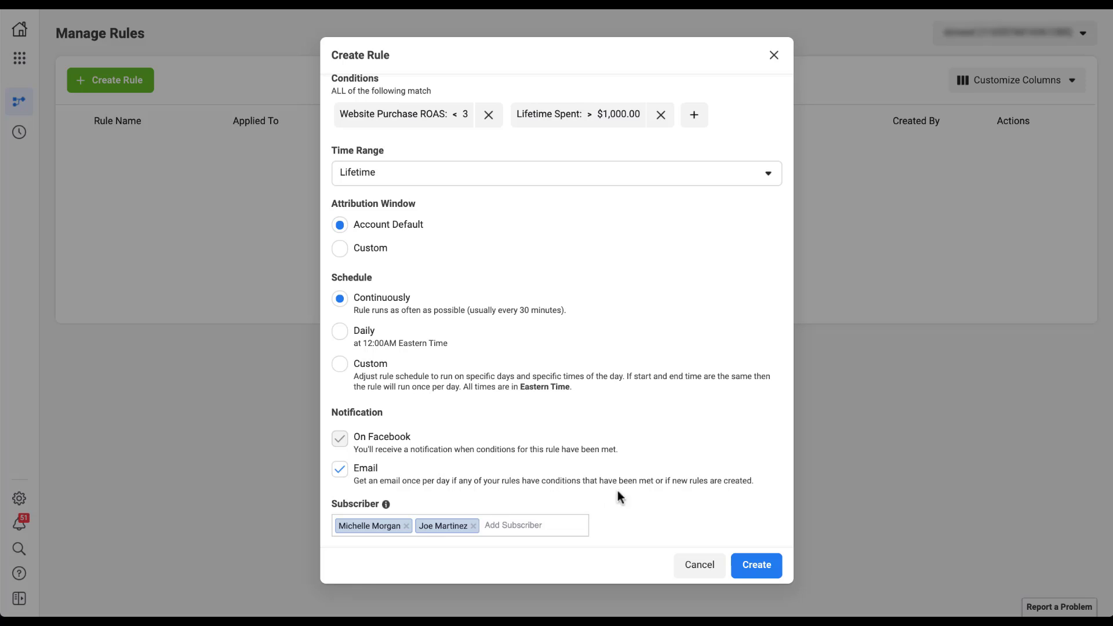
Step: Create the rule and preview its results without running it
left_click(756, 565)
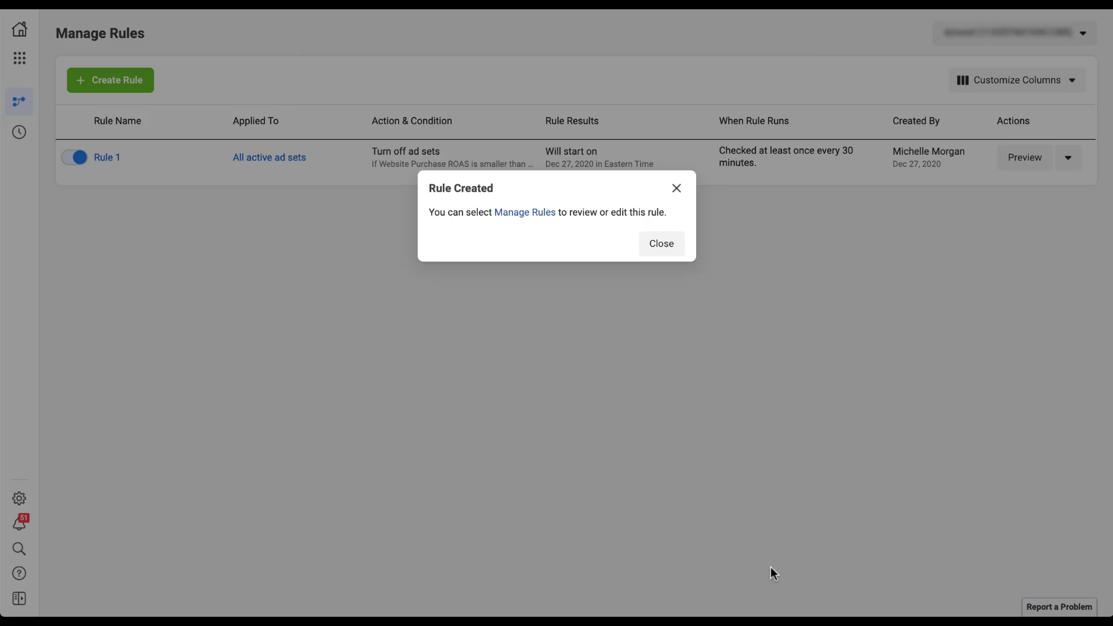
left_click(659, 248)
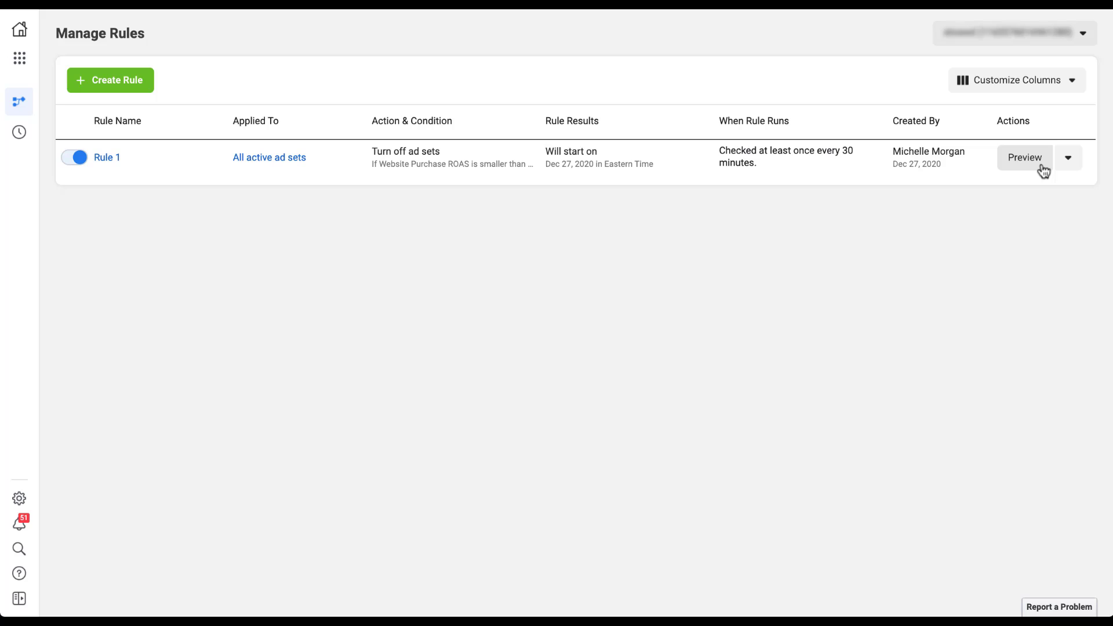
left_click(1025, 159)
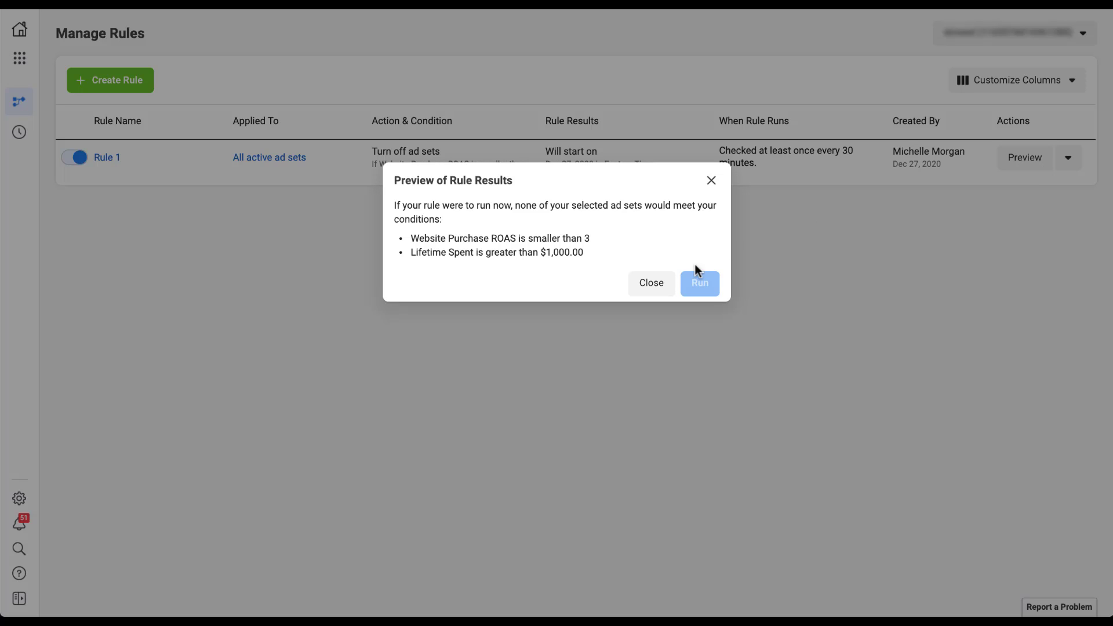
left_click(669, 284)
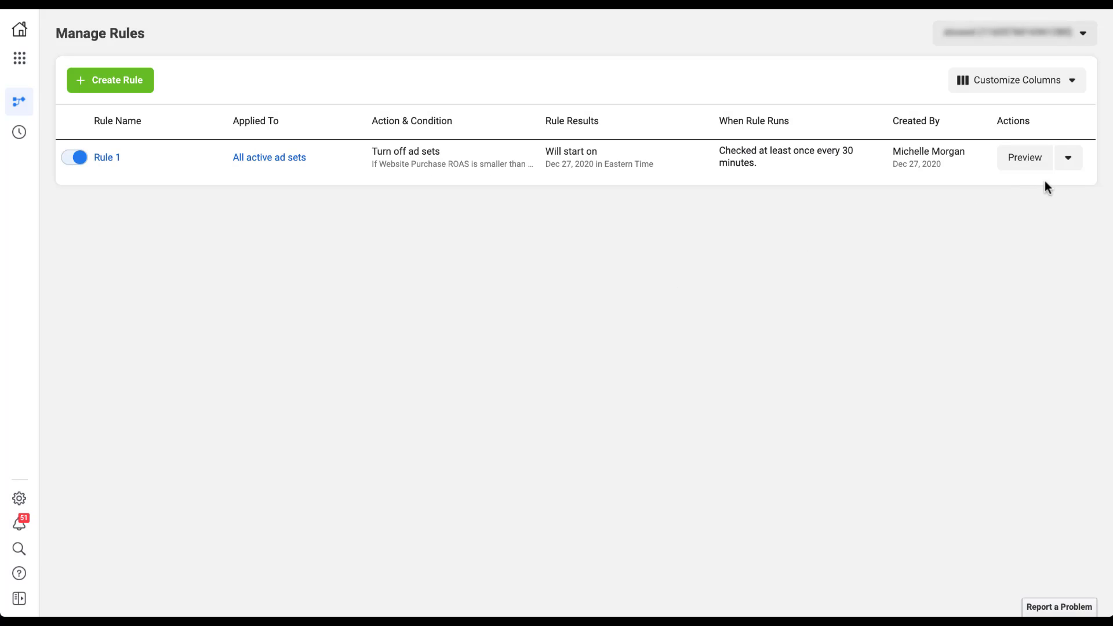
Step: Check the additional actions available for Rule 1 and turn the rule off
left_click(1074, 165)
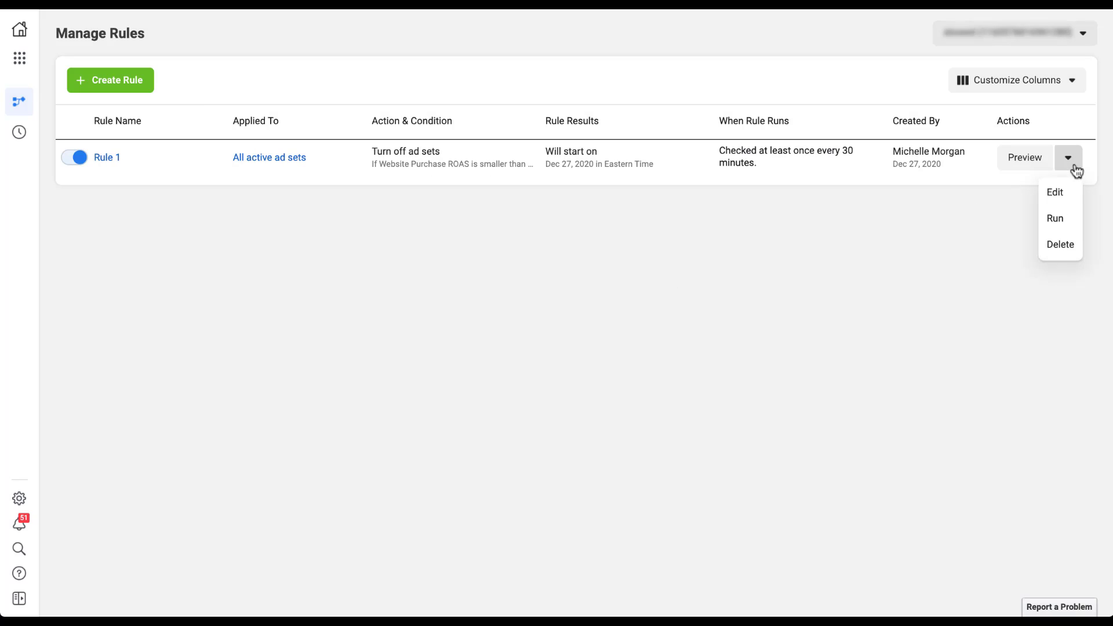
left_click(1070, 251)
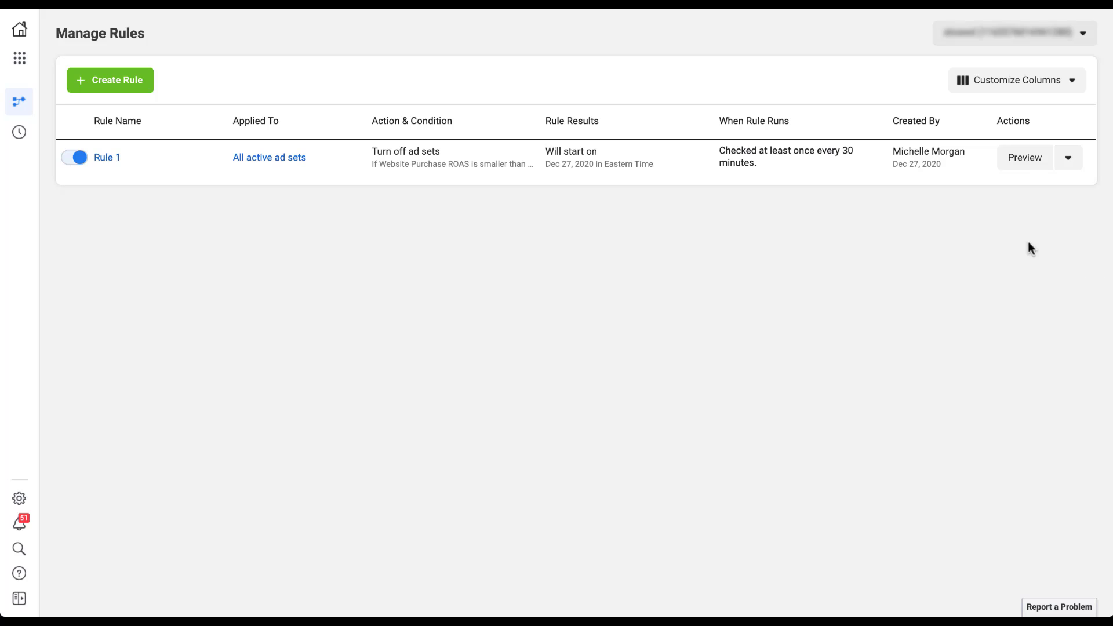
left_click(85, 158)
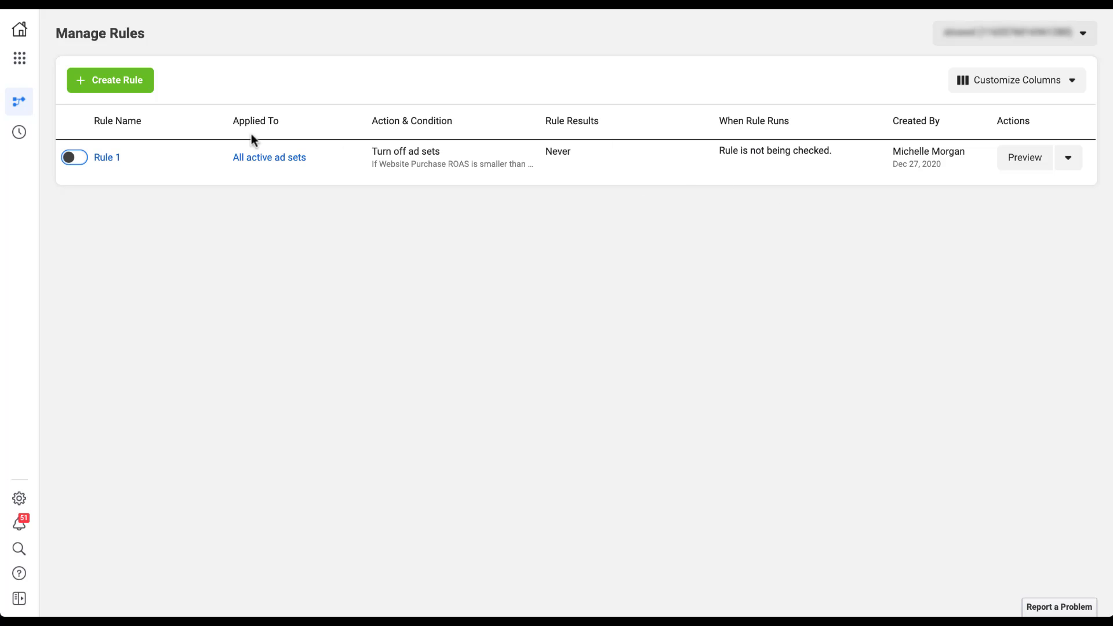
Step: Start a new rule and apply it to all active campaigns
left_click(122, 86)
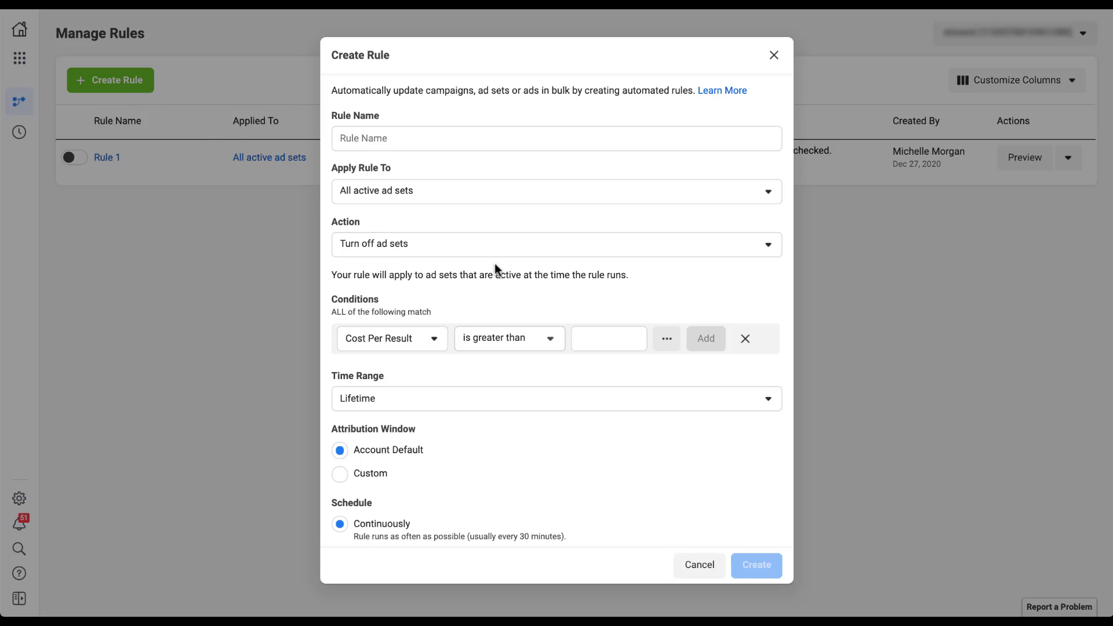
left_click(491, 194)
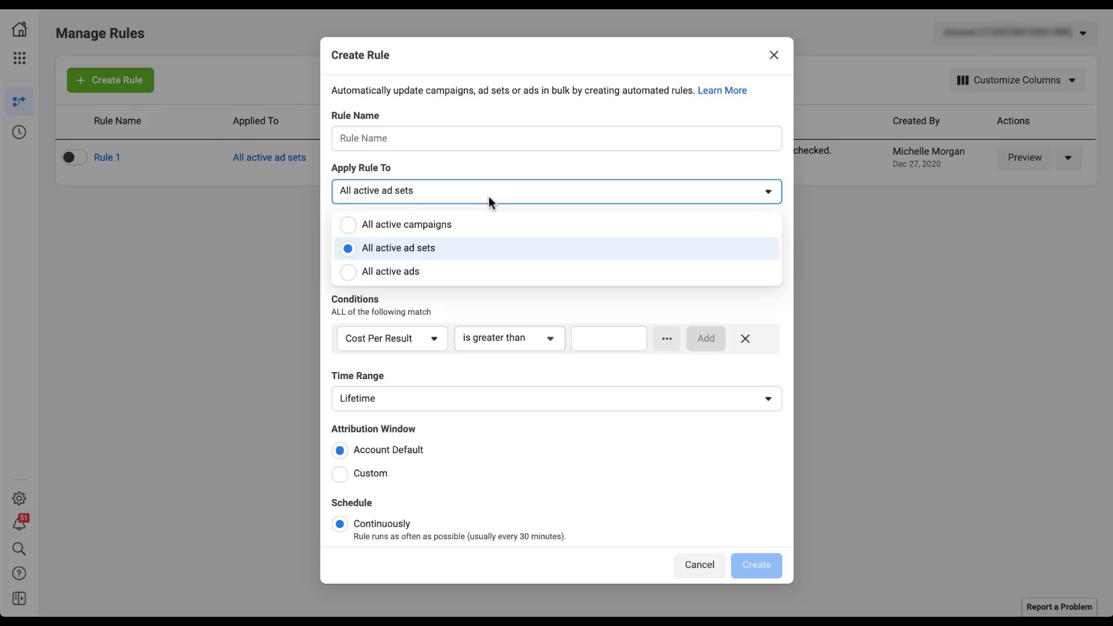
left_click(477, 225)
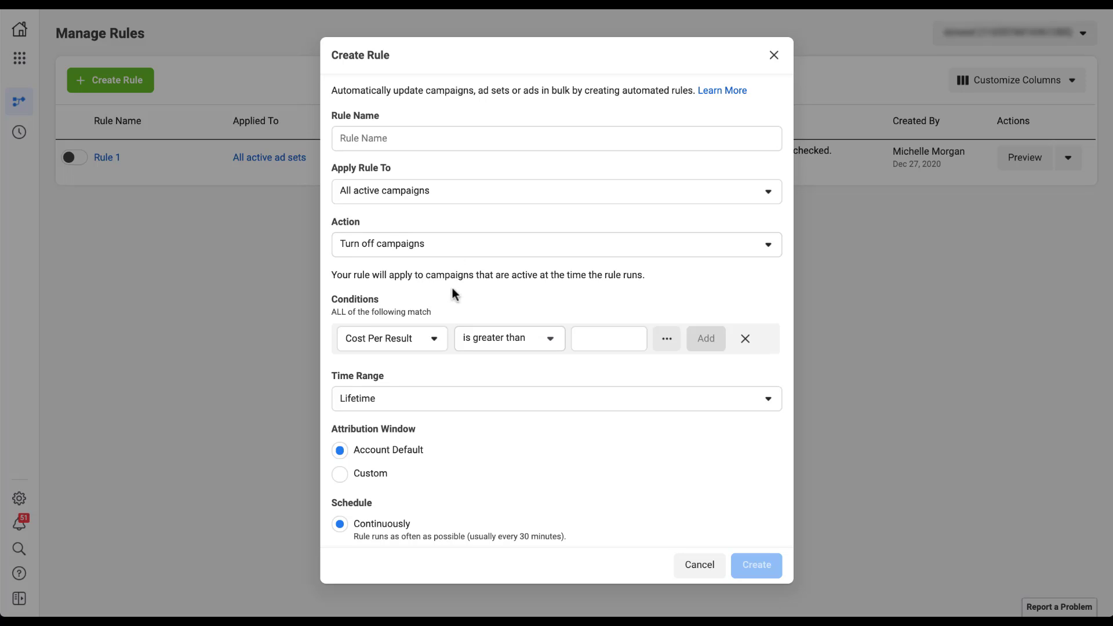
Step: Add a condition to the new rule requiring the Campaign Name to contain "Holiday 2020"
left_click(437, 353)
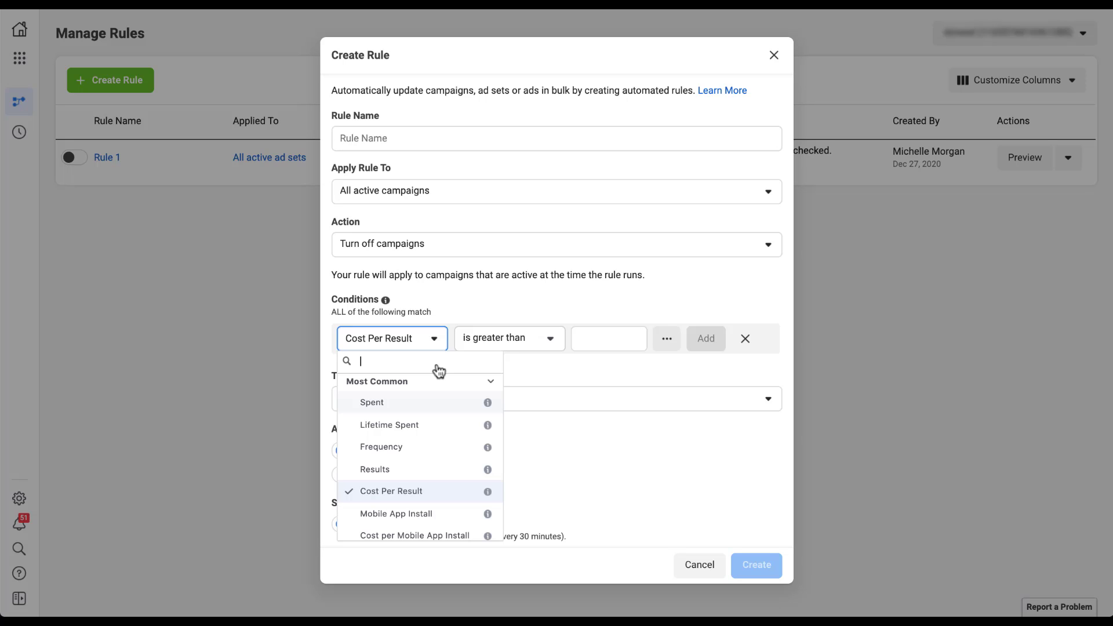
scroll(436, 472, "down", 3)
scroll(437, 477, "down", 2)
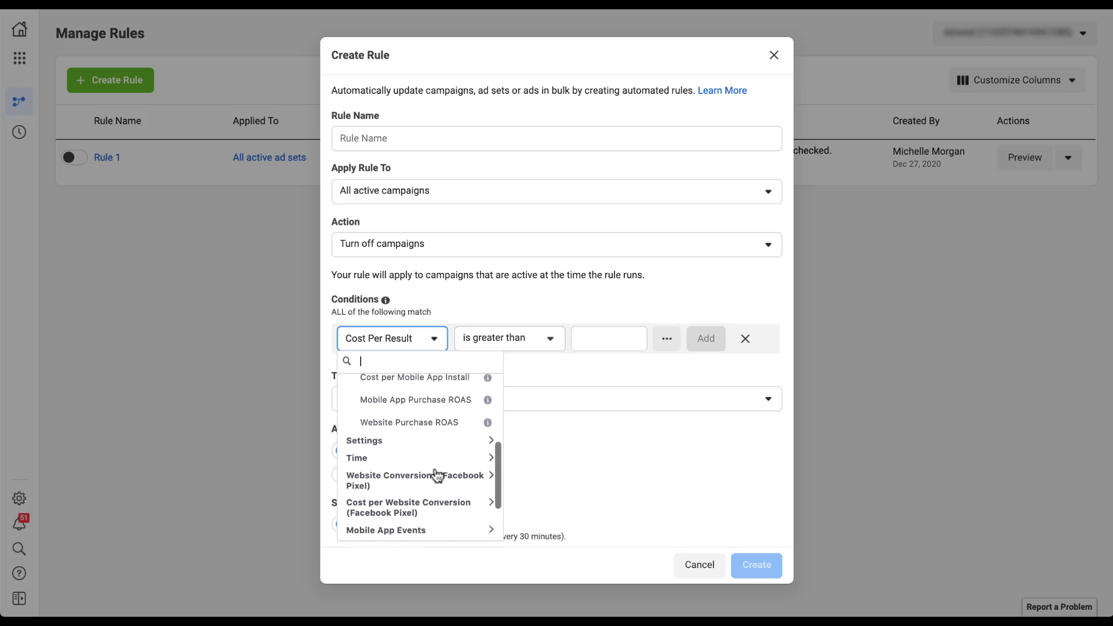
left_click(434, 431)
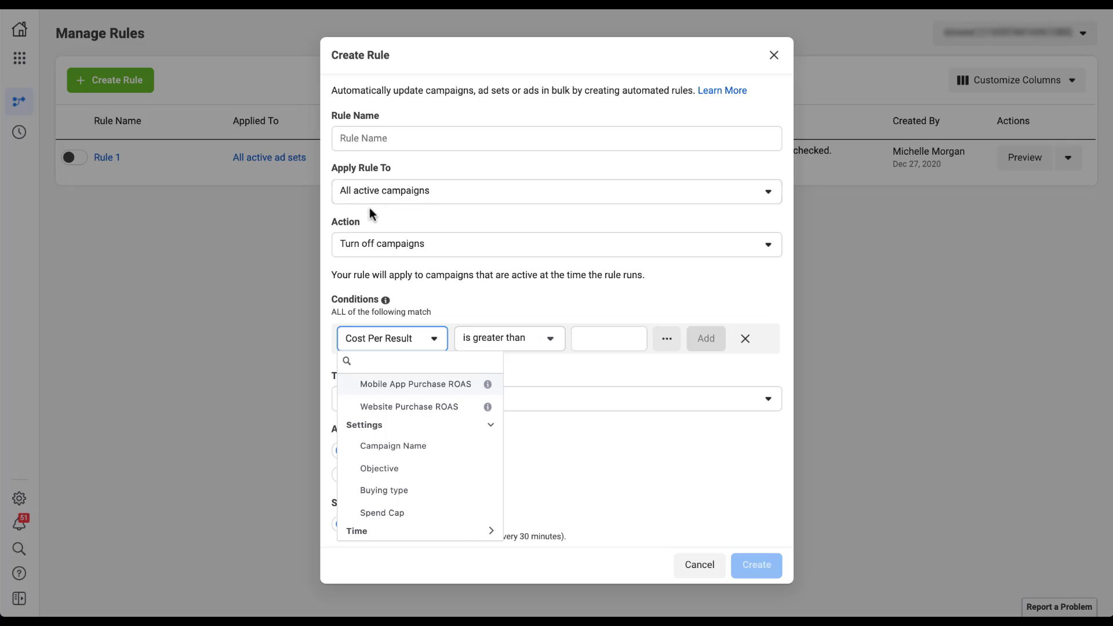
left_click(448, 457)
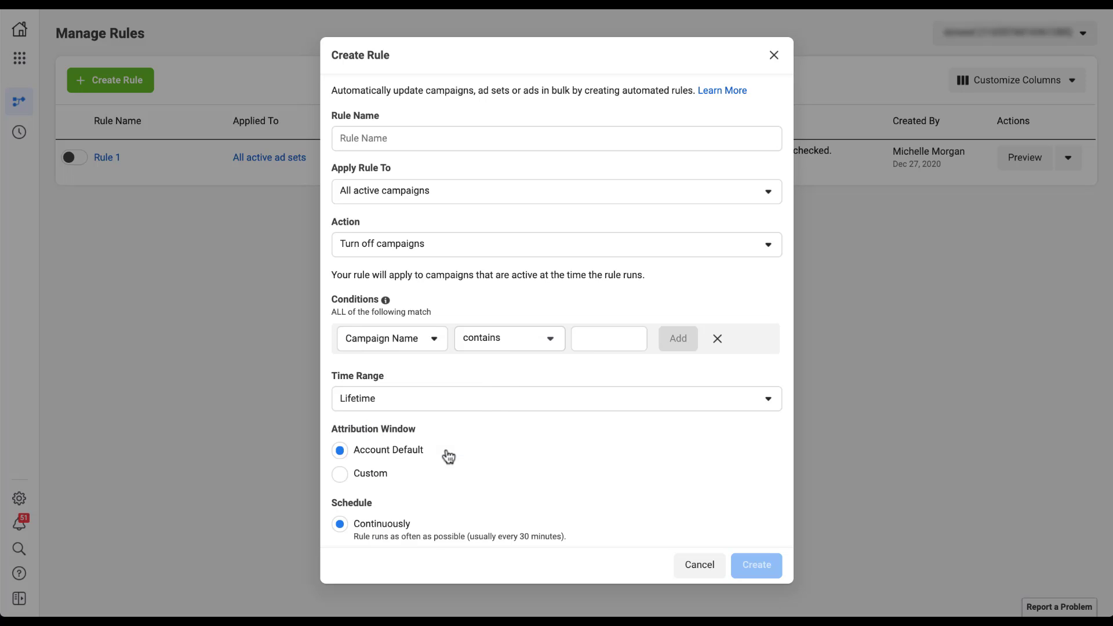
left_click(600, 341)
type("Holi")
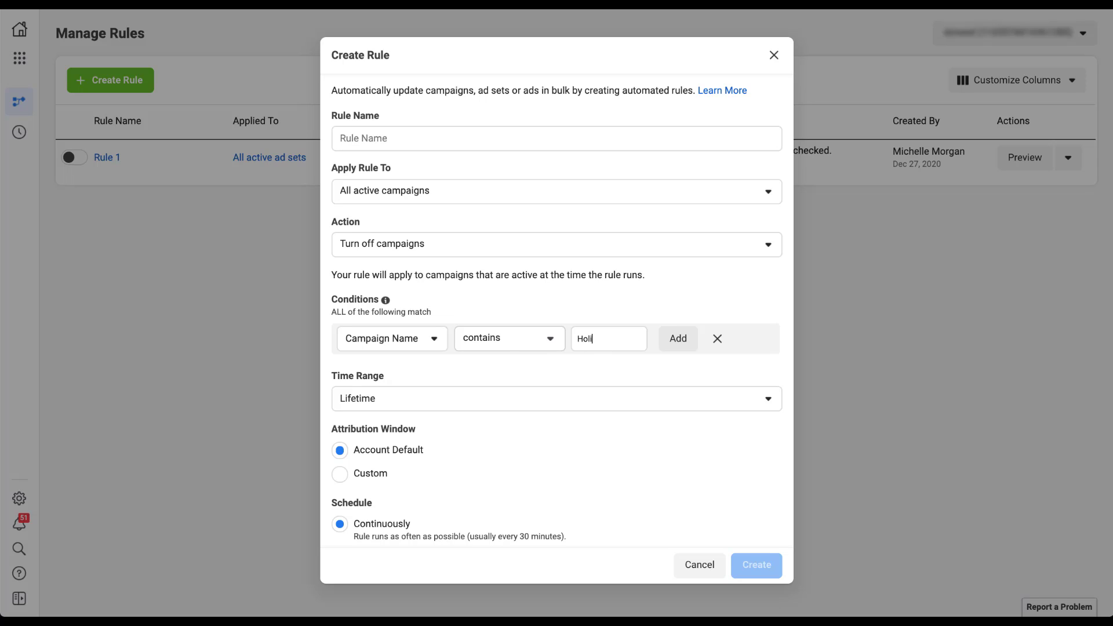
type("day 2020")
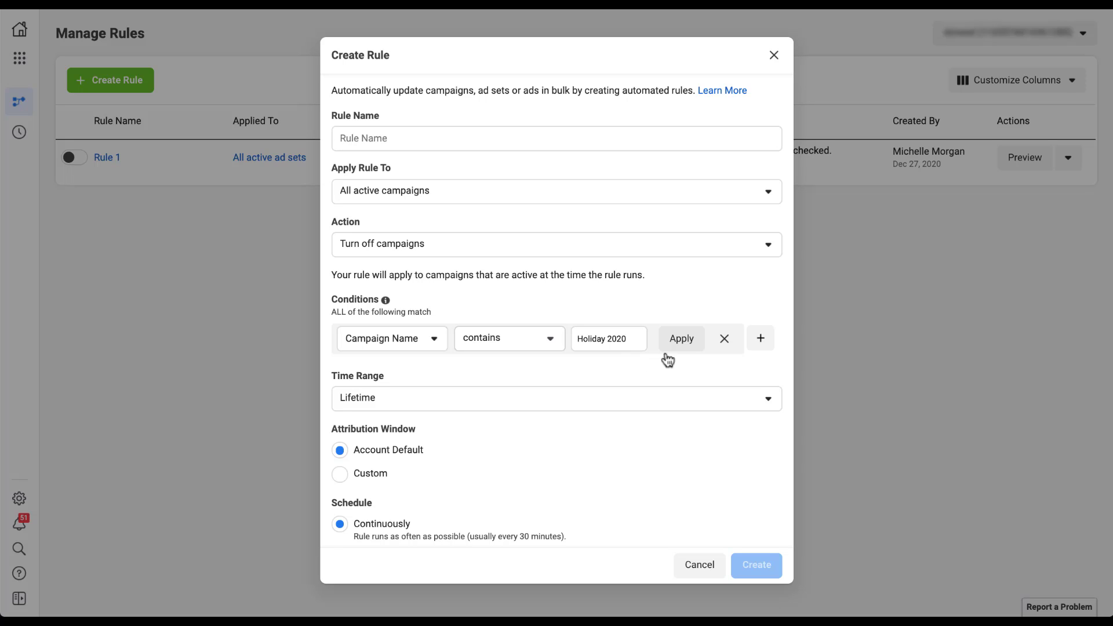
left_click(679, 339)
Step: Switch the new rule's schedule to Custom and enable Friday in the custom rule schedule
scroll(638, 498, "down", 4)
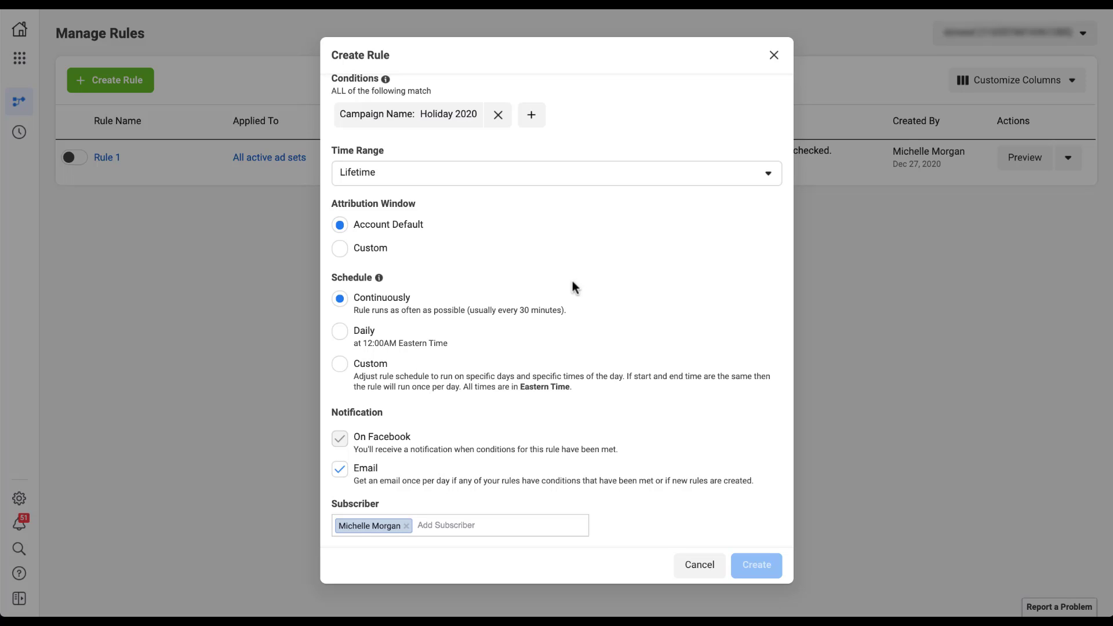
left_click(341, 366)
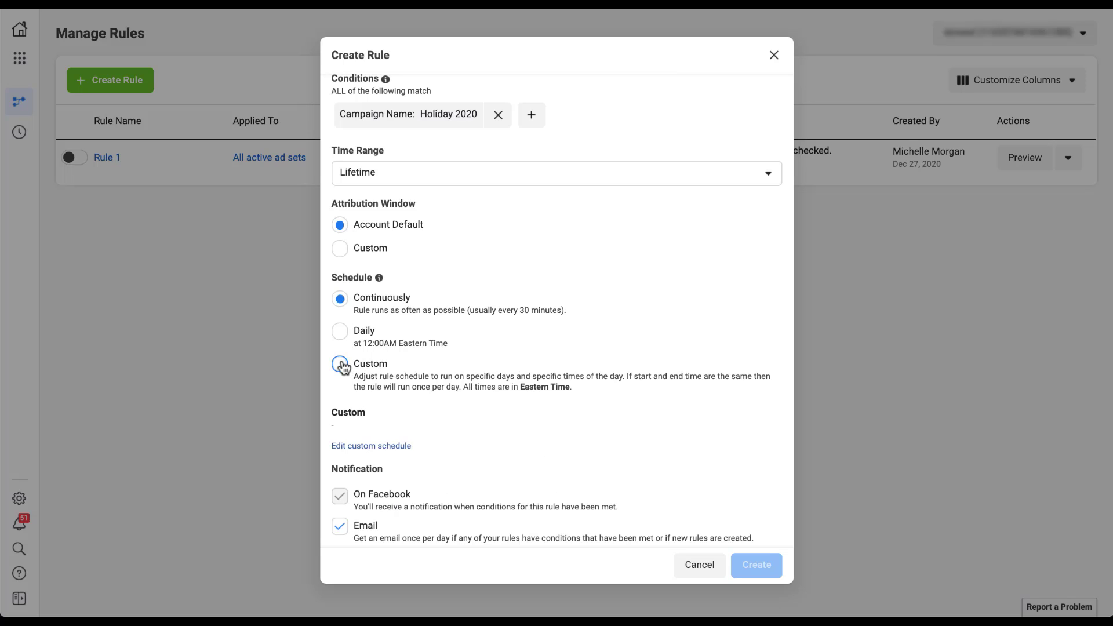
left_click(389, 446)
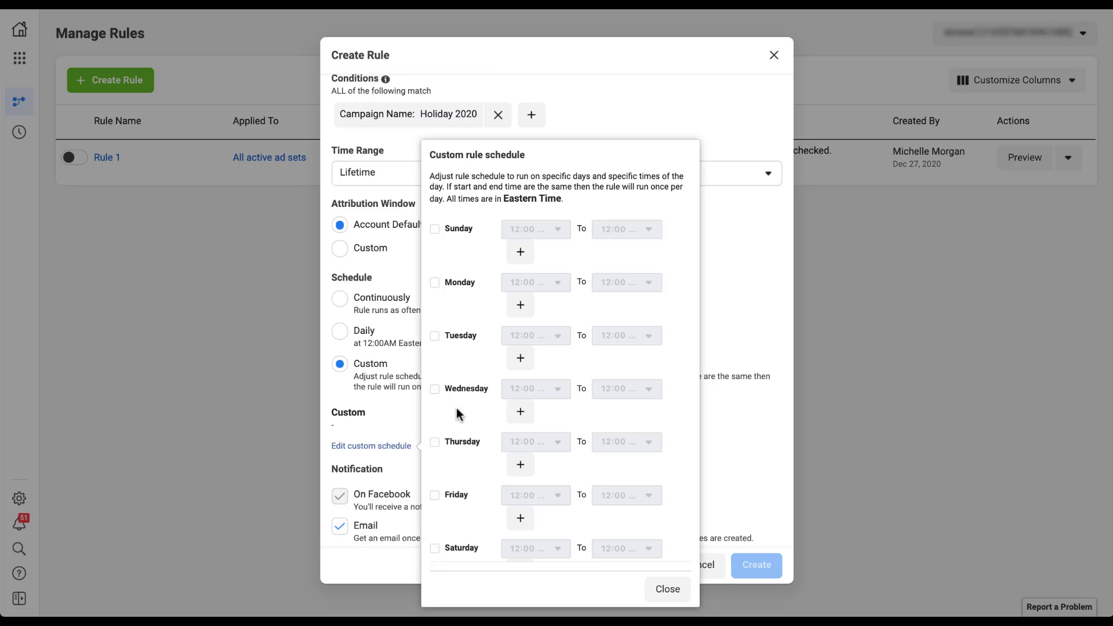
left_click(435, 497)
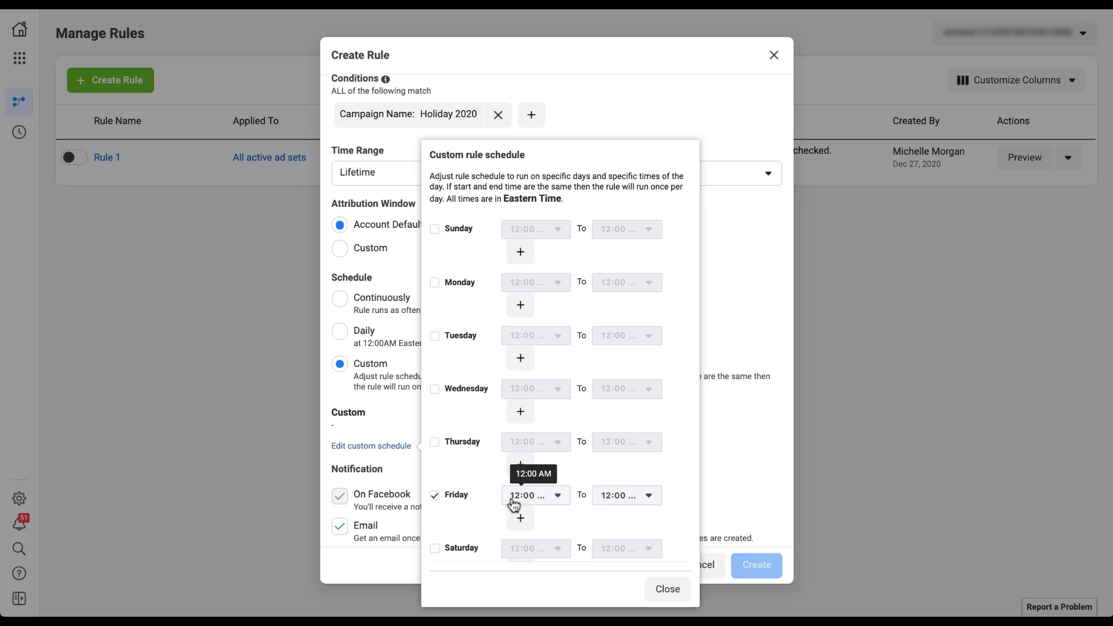